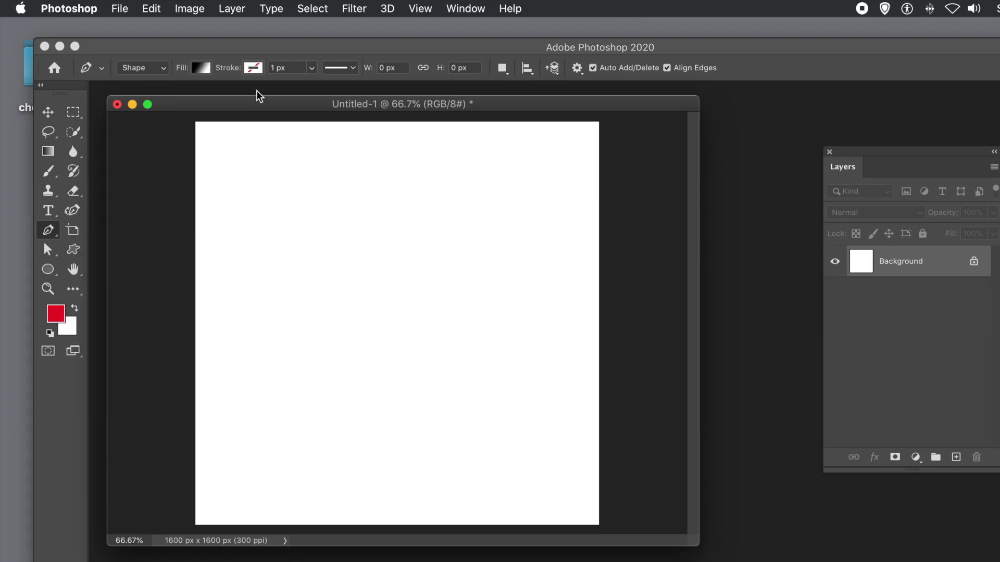
Step: Set the Pen tool to Shape mode and check its black-to-white linear gradient fill settings
{"action": "left_click", "coordinate": [154, 67]}
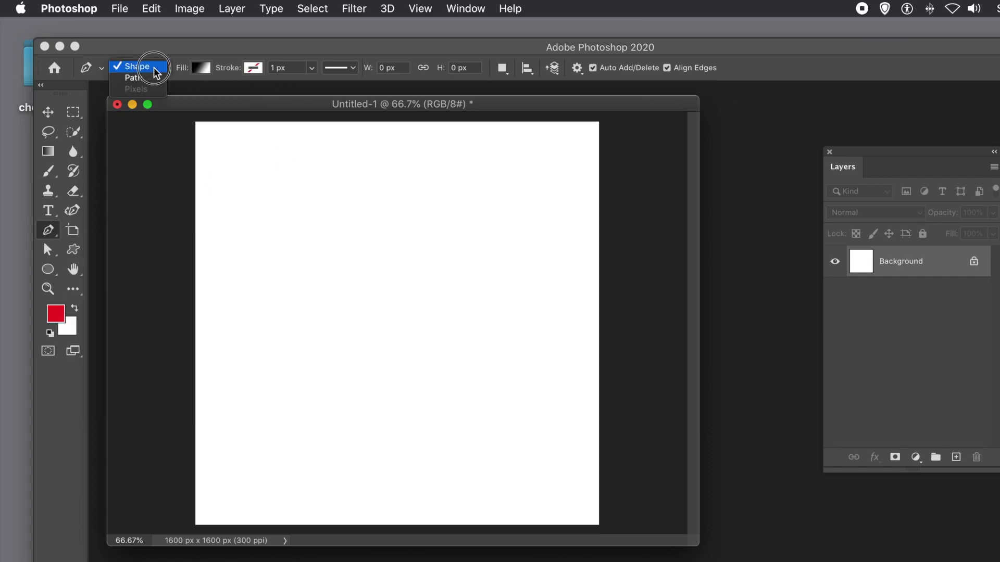
{"action": "left_click", "coordinate": [151, 67]}
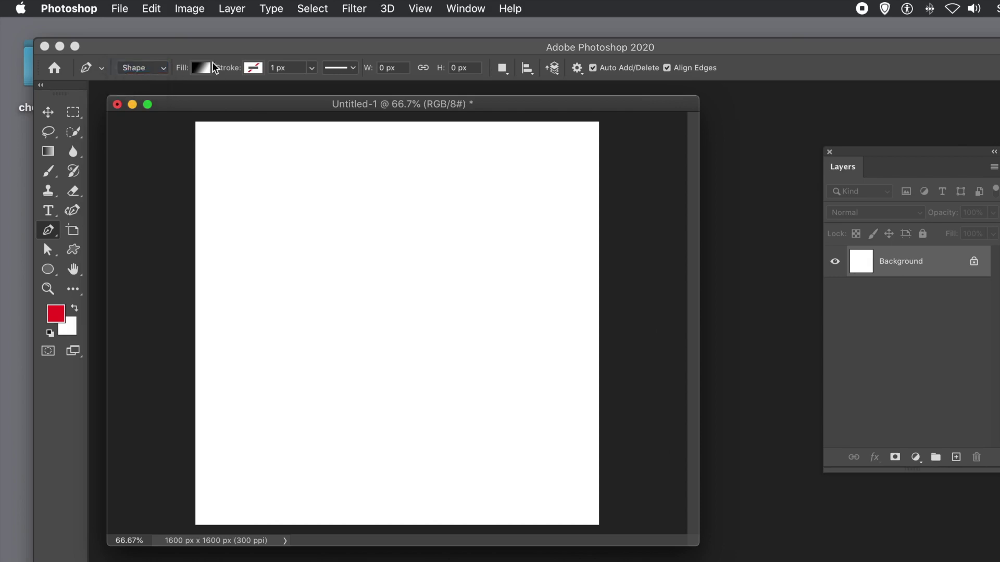
{"action": "left_click", "coordinate": [200, 68]}
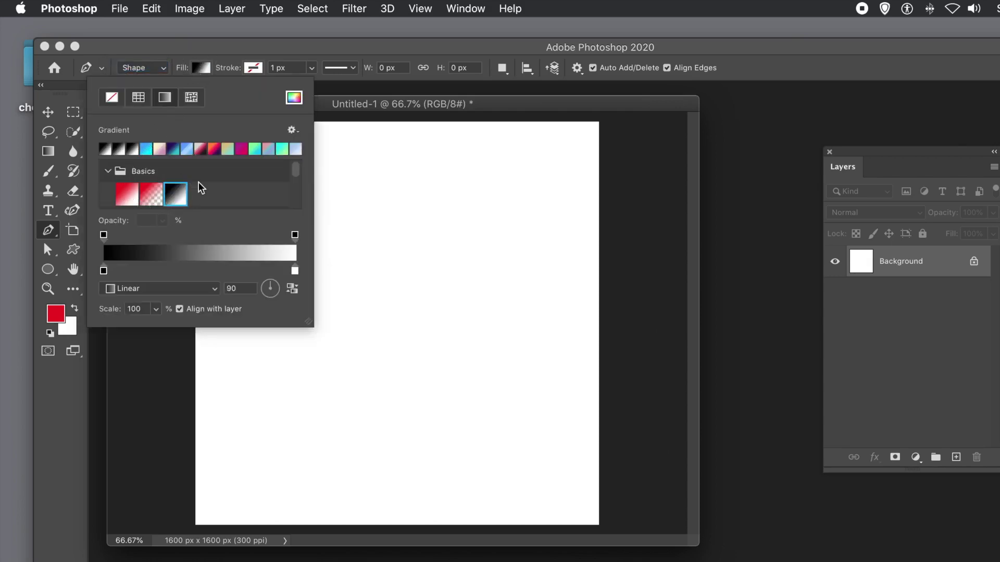
{"action": "left_click", "coordinate": [273, 49]}
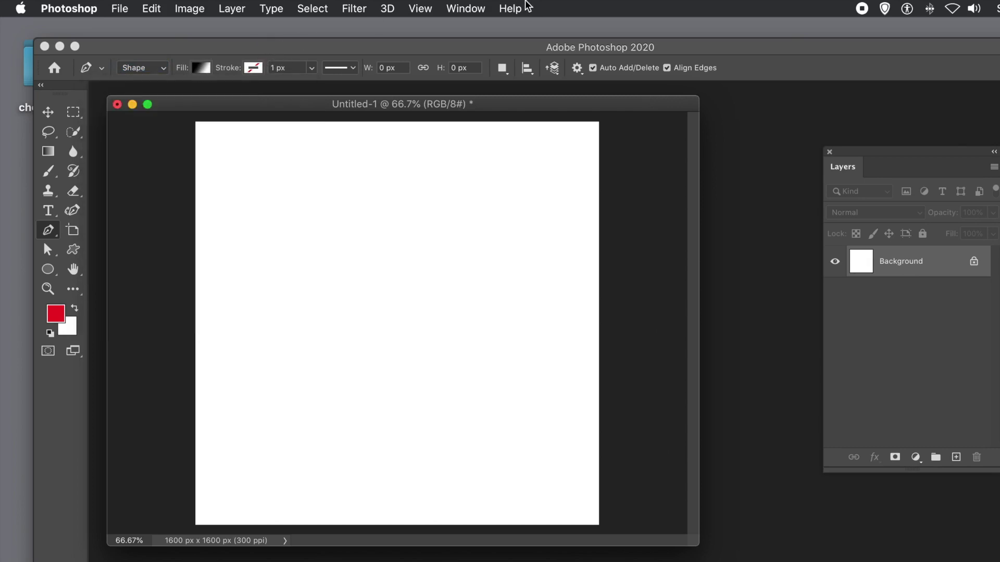
Step: Add a guide layout with 20 columns and 20 rows across the canvas
{"action": "left_click", "coordinate": [421, 8]}
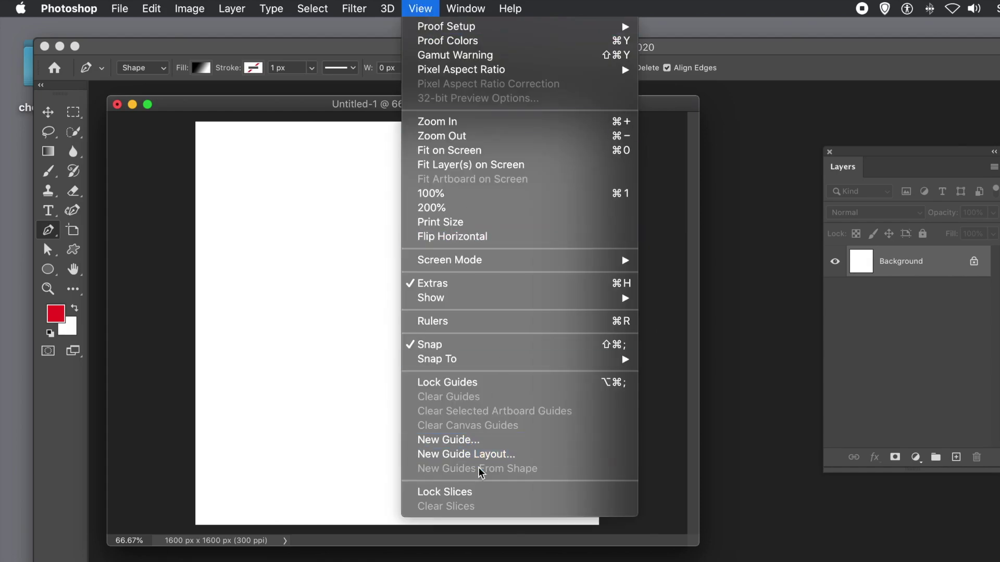
{"action": "left_click", "coordinate": [495, 456]}
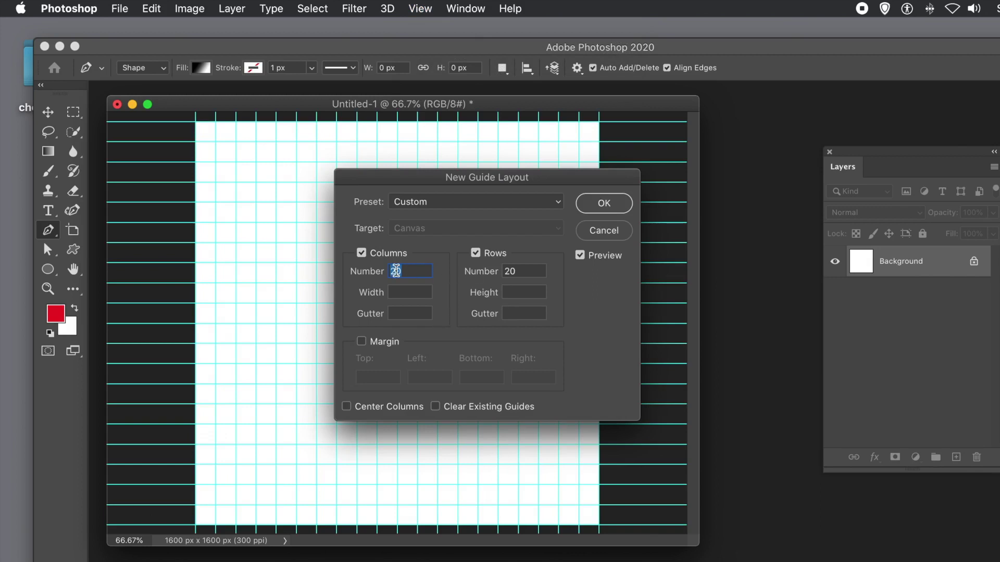
{"action": "left_click", "coordinate": [604, 203]}
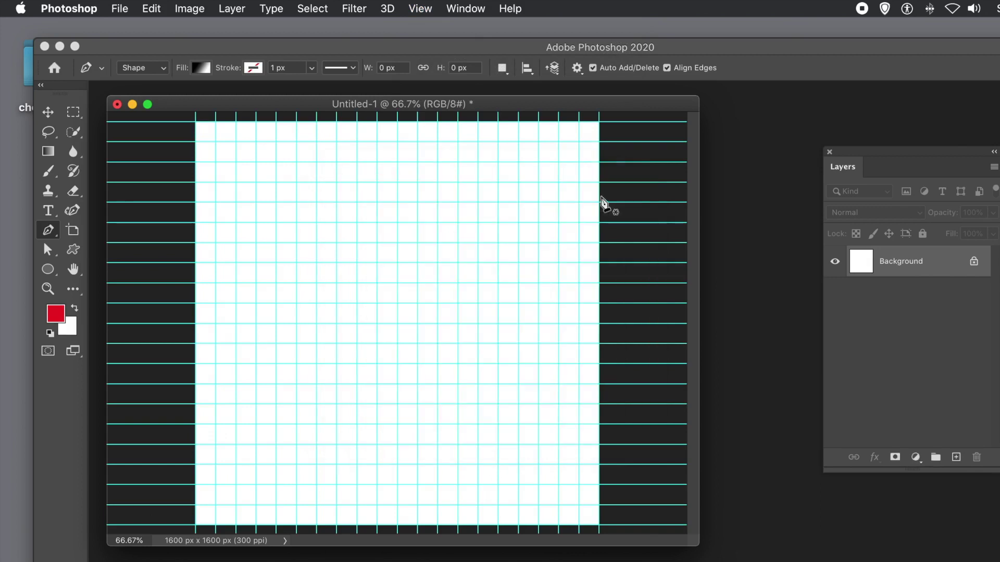
Step: Draw a closed, upright triangle 480 px wide and 1360 px tall along the guide grid, and clear all guides
{"action": "left_click", "coordinate": [377, 142]}
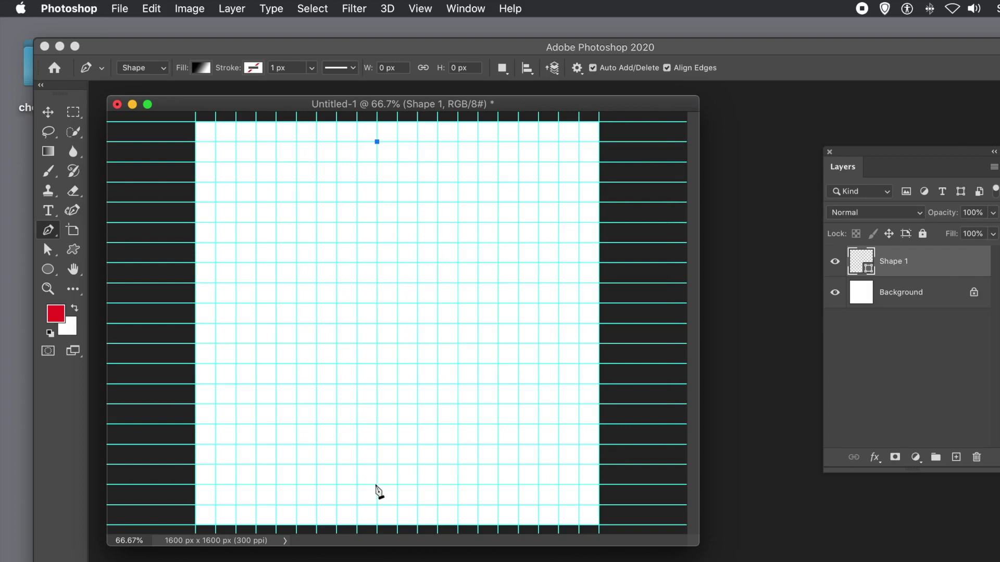
{"action": "left_click", "coordinate": [317, 485]}
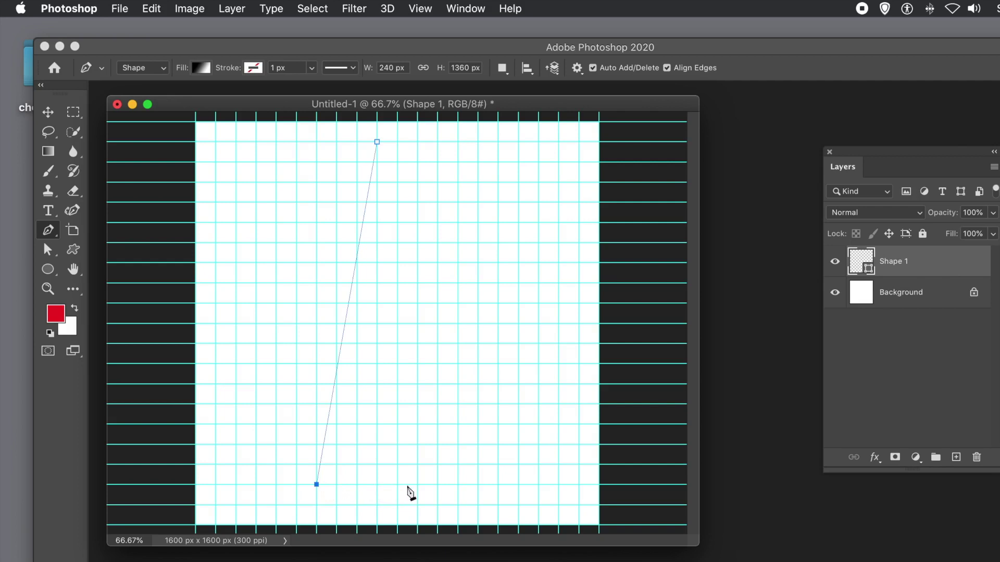
{"action": "left_click", "coordinate": [437, 484]}
{"action": "left_click", "coordinate": [377, 143]}
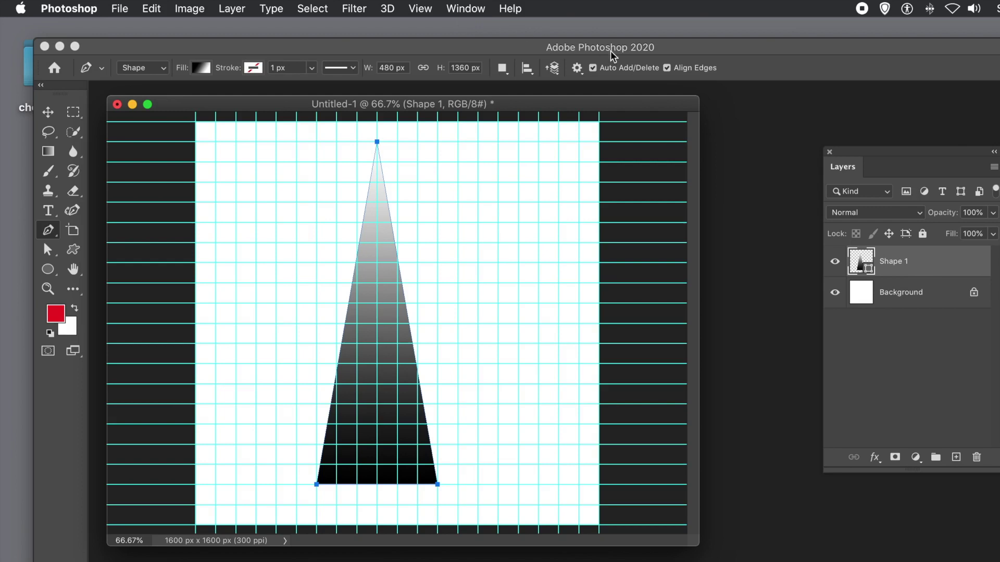
{"action": "left_click", "coordinate": [416, 13]}
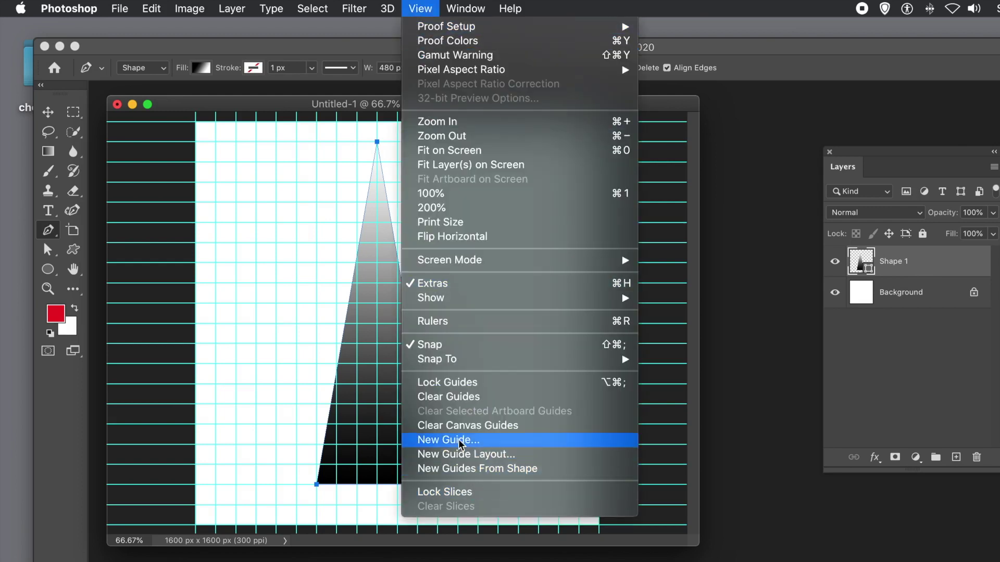
{"action": "left_click", "coordinate": [463, 397]}
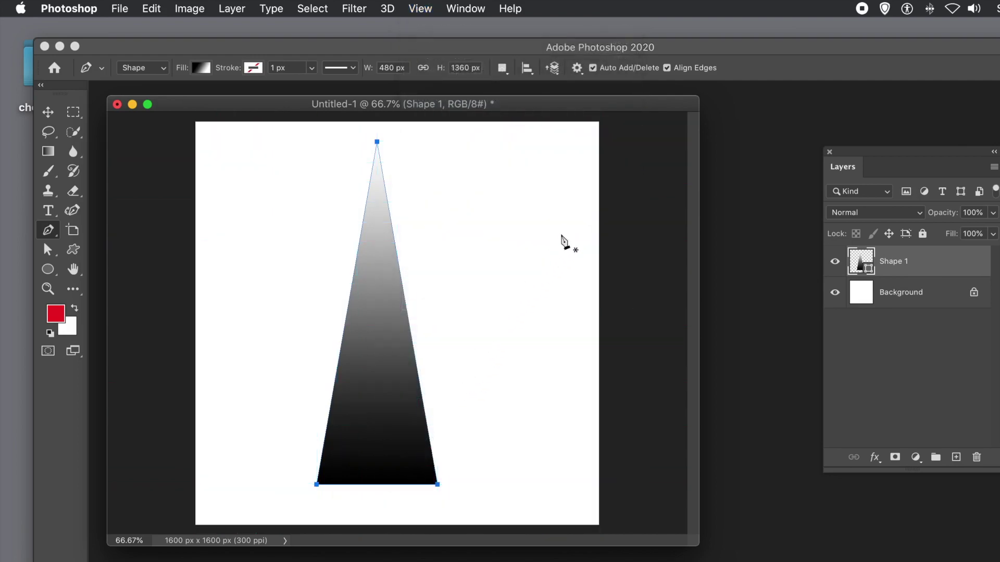
Step: Add a drop shadow to the triangle's layer, offset toward the lower right with a 136° angle and 23 px distance
{"action": "left_click", "coordinate": [231, 9]}
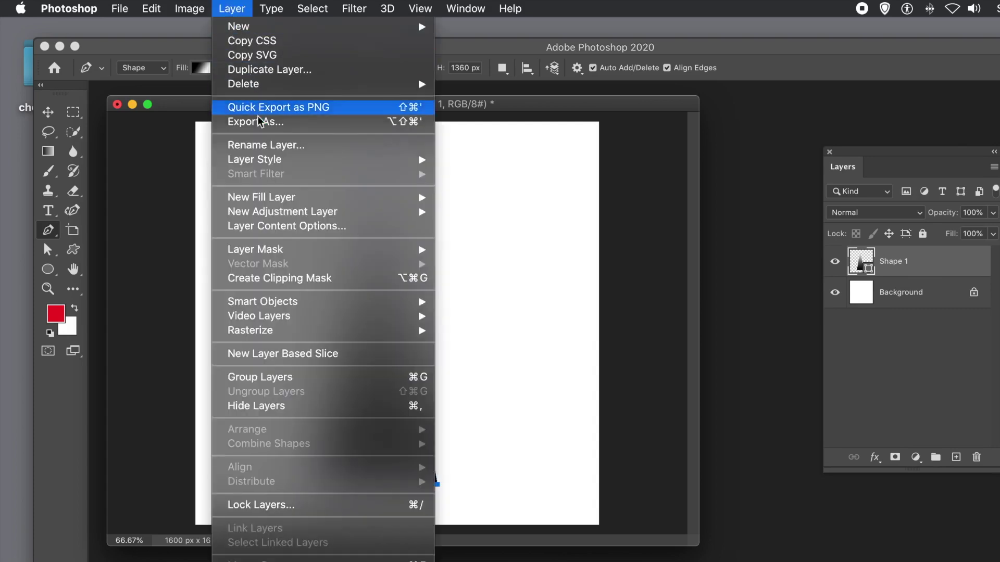
{"action": "mouse_move", "coordinate": [264, 166]}
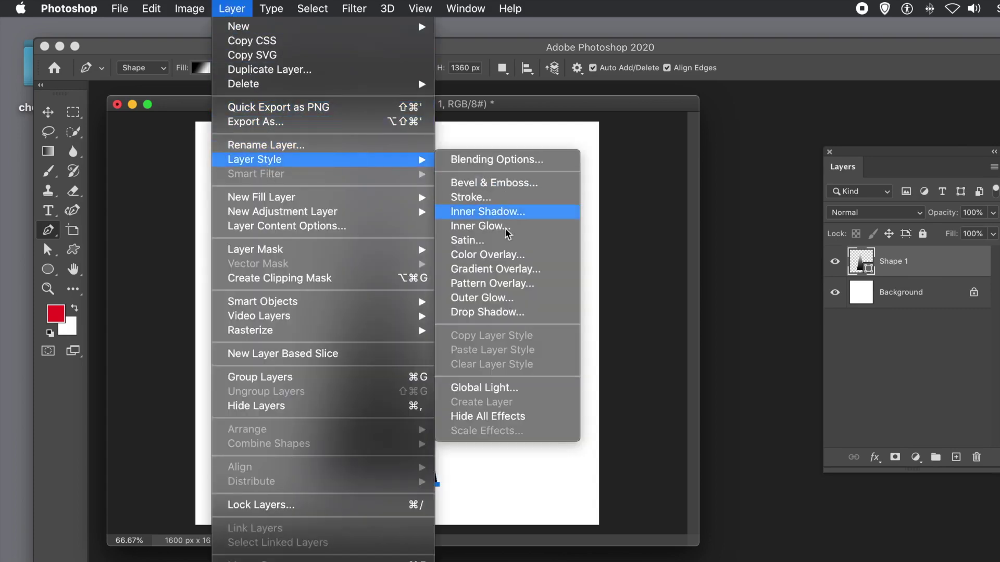
{"action": "left_click", "coordinate": [512, 315]}
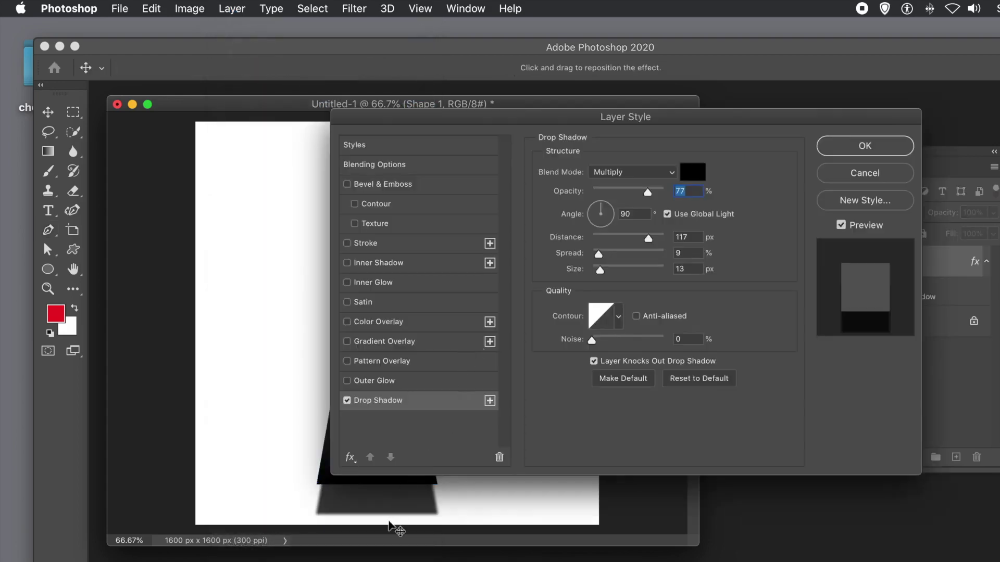
{"action": "left_click_drag", "start_coordinate": [420, 504], "coordinate": [424, 482]}
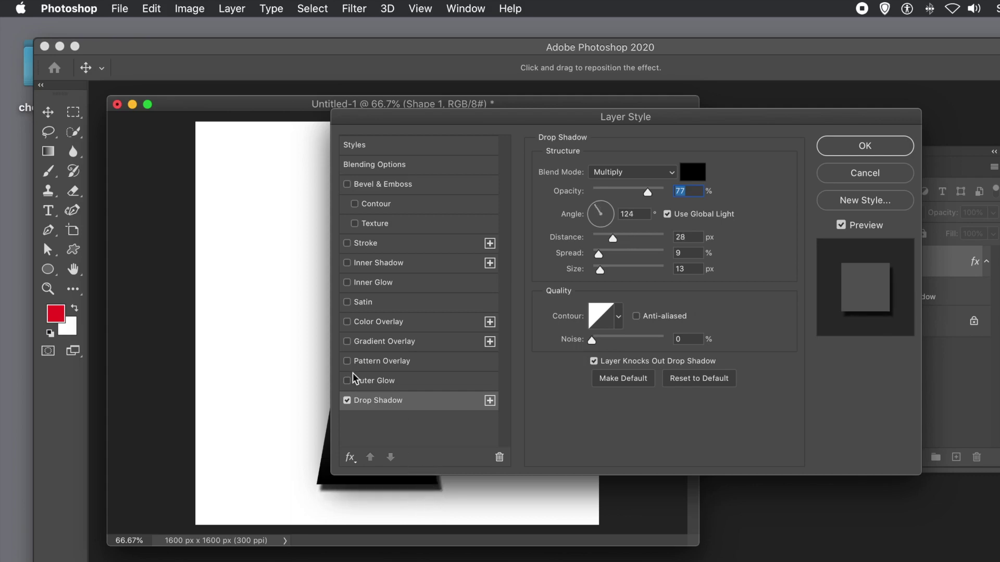
{"action": "left_click_drag", "start_coordinate": [418, 486], "coordinate": [420, 486]}
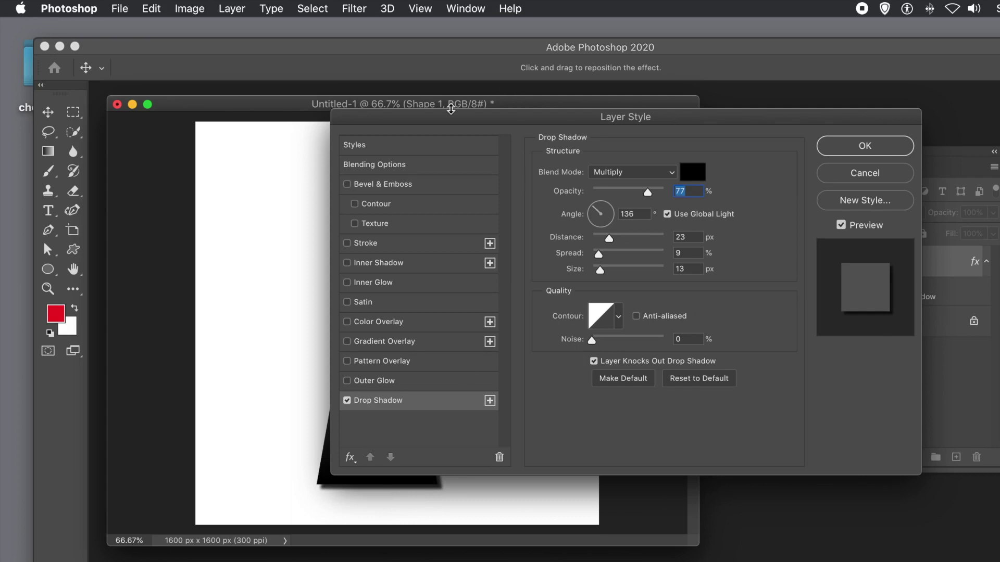
{"action": "left_click_drag", "start_coordinate": [430, 125], "coordinate": [551, 125]}
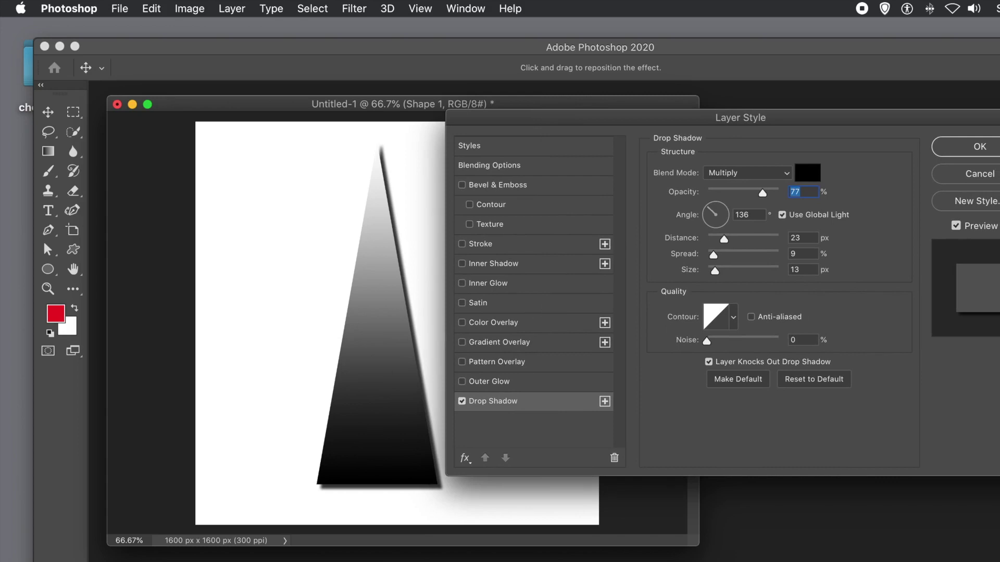
{"action": "left_click_drag", "start_coordinate": [854, 116], "coordinate": [583, 140]}
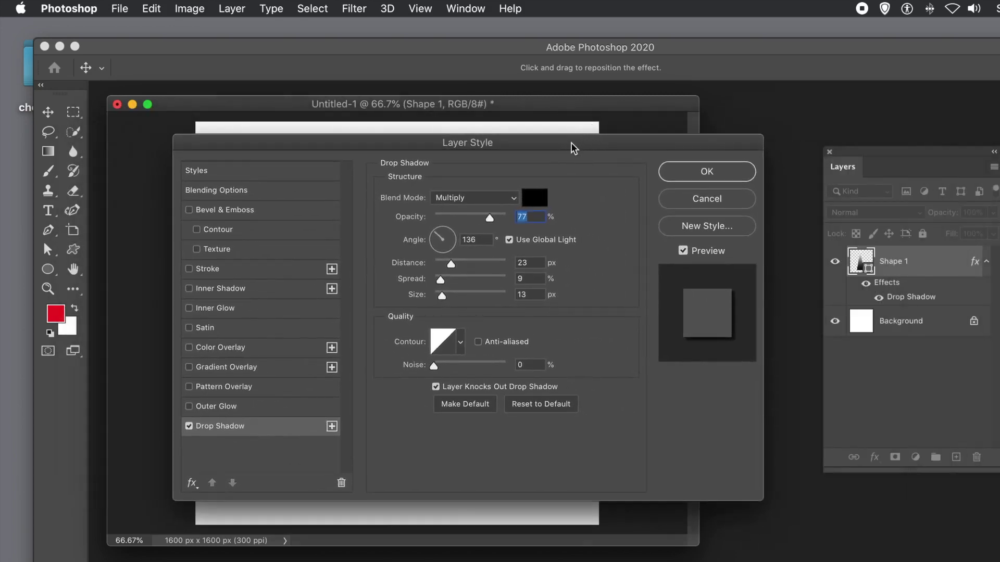
{"action": "left_click", "coordinate": [696, 173]}
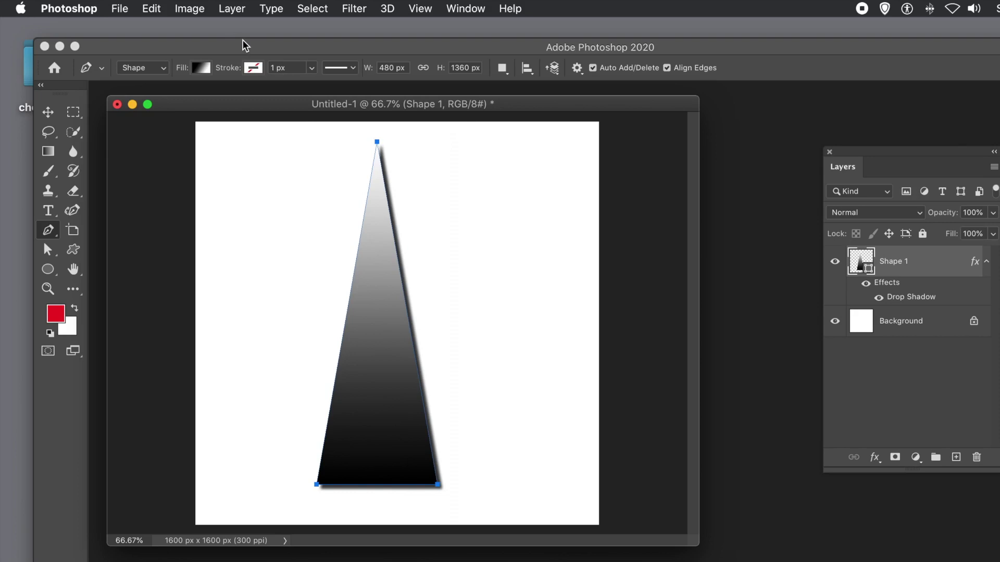
Step: Reposition the triangle's gradient fill downward so that white covers the tip and the base turns dark grey
{"action": "left_click", "coordinate": [243, 8]}
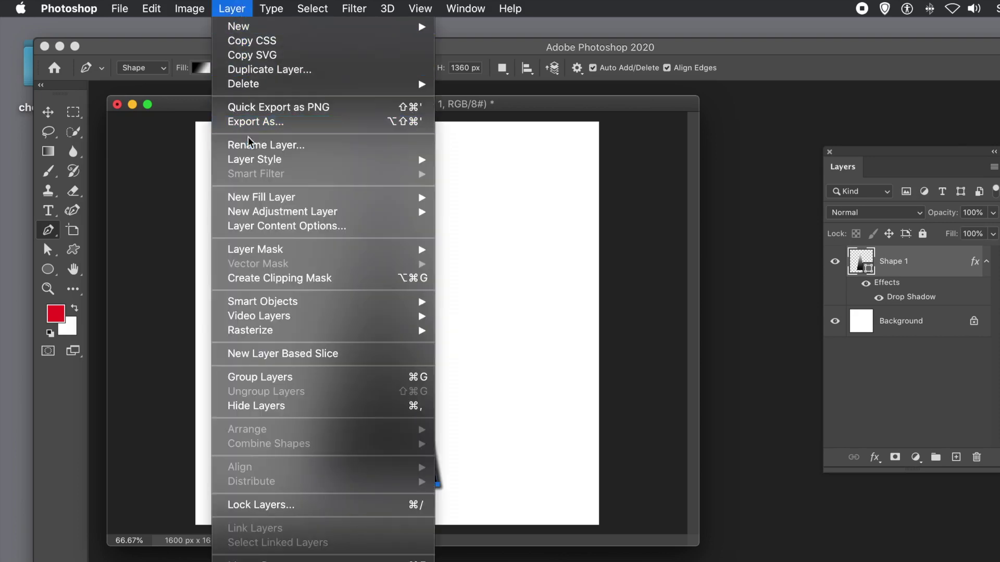
{"action": "mouse_move", "coordinate": [250, 159]}
{"action": "left_click", "coordinate": [260, 228]}
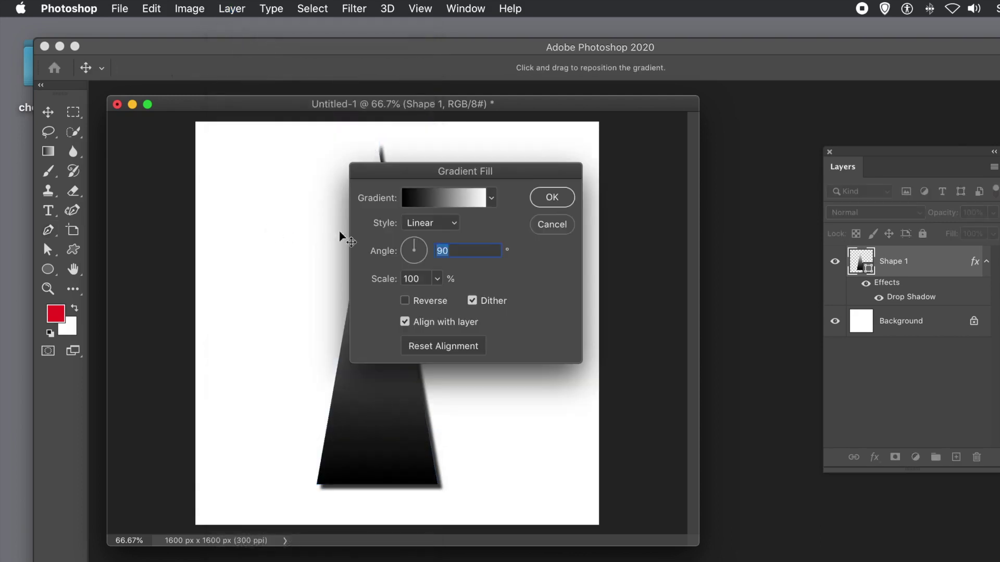
{"action": "left_click_drag", "start_coordinate": [441, 176], "coordinate": [533, 170]}
{"action": "left_click_drag", "start_coordinate": [373, 228], "coordinate": [374, 309]}
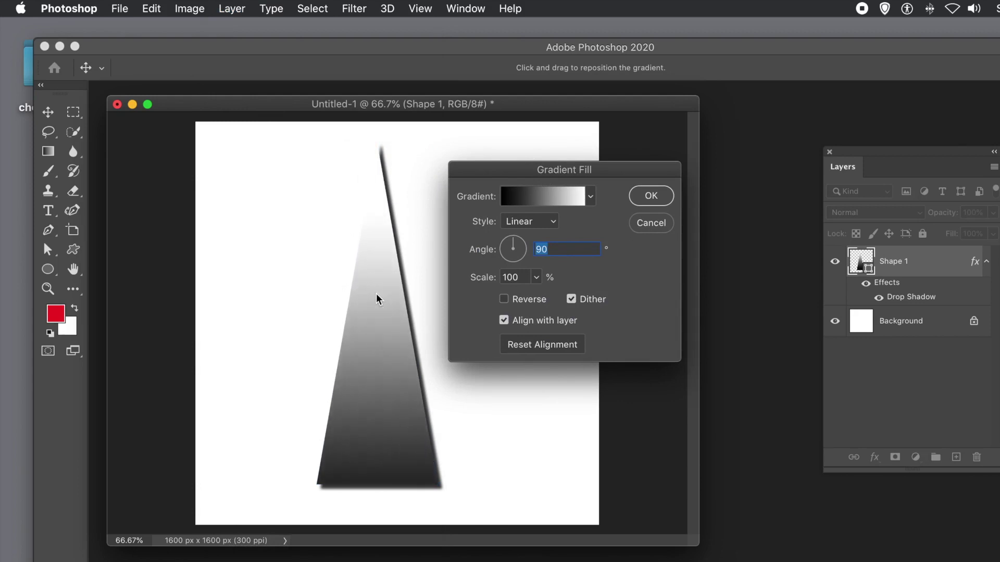
{"action": "left_click", "coordinate": [657, 198]}
{"action": "left_click", "coordinate": [651, 196]}
Step: Delete the Background layer to make the canvas transparent, and close the layer list
{"action": "left_click_drag", "start_coordinate": [905, 148], "coordinate": [508, 147]}
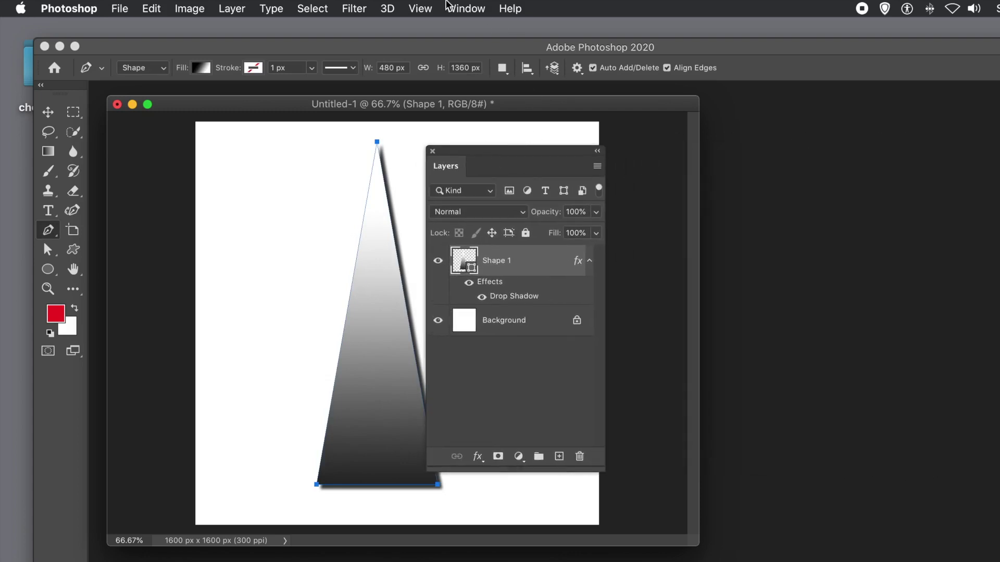
{"action": "left_click", "coordinate": [471, 10]}
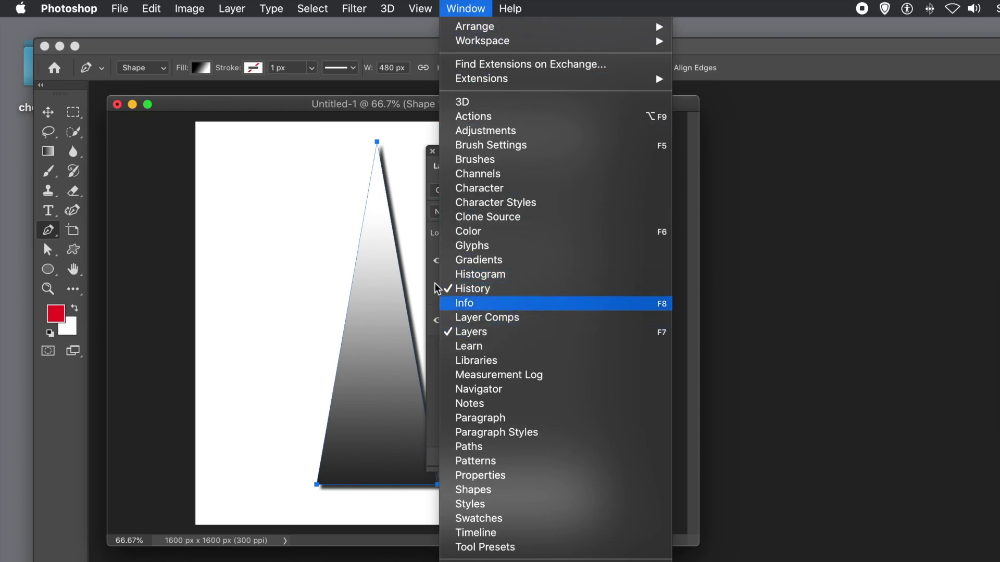
{"action": "left_click", "coordinate": [400, 103]}
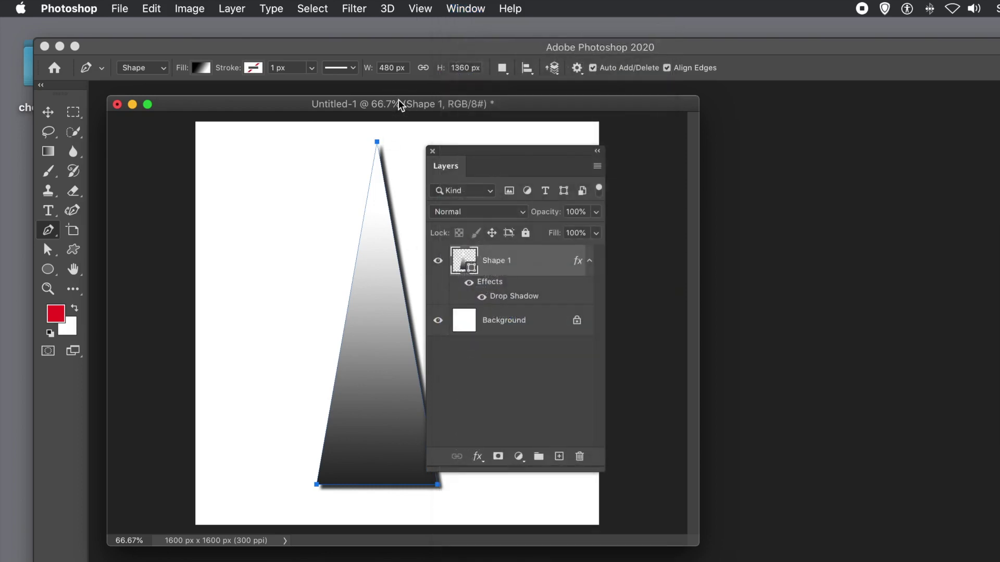
{"action": "left_click", "coordinate": [491, 320]}
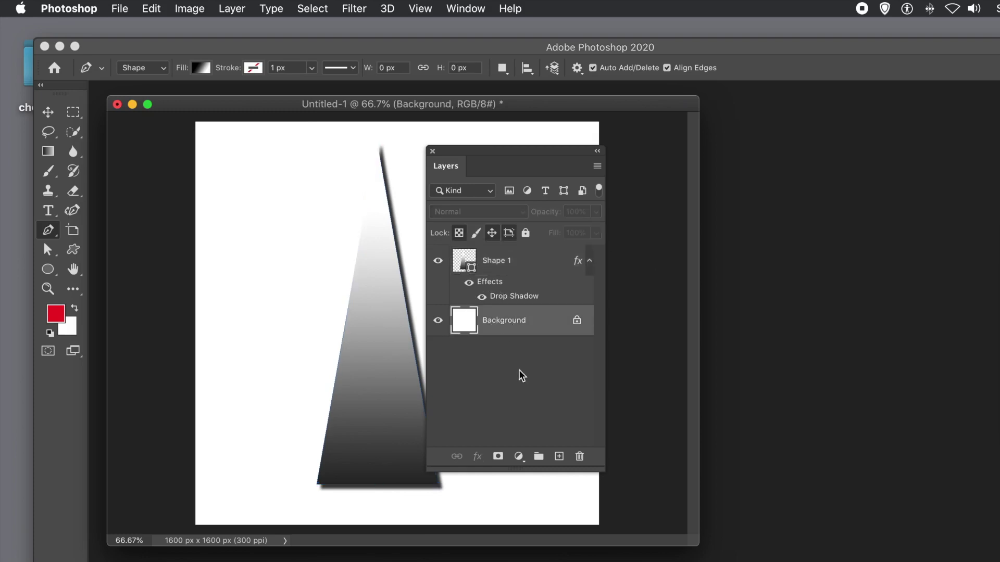
{"action": "left_click", "coordinate": [579, 457]}
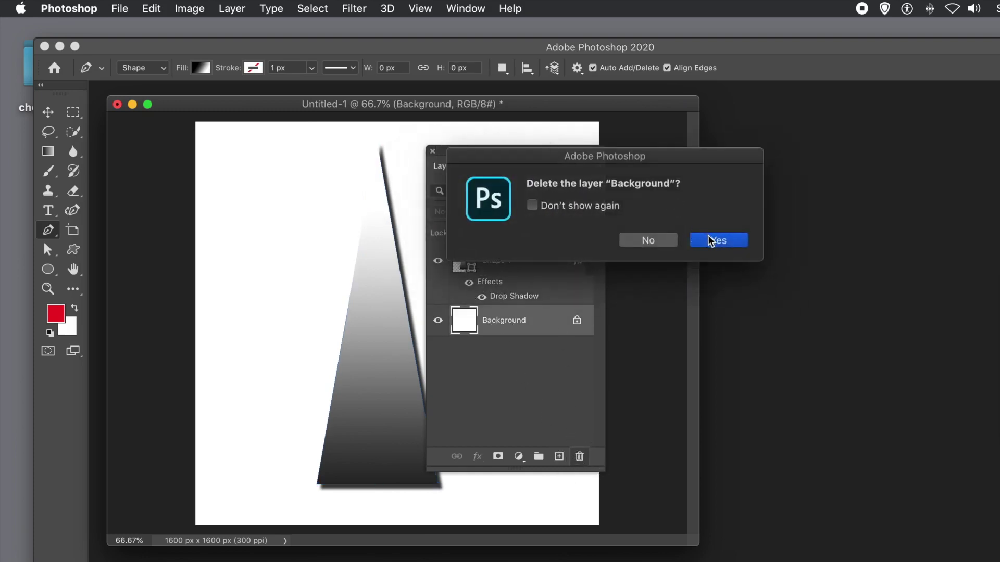
{"action": "left_click", "coordinate": [709, 236]}
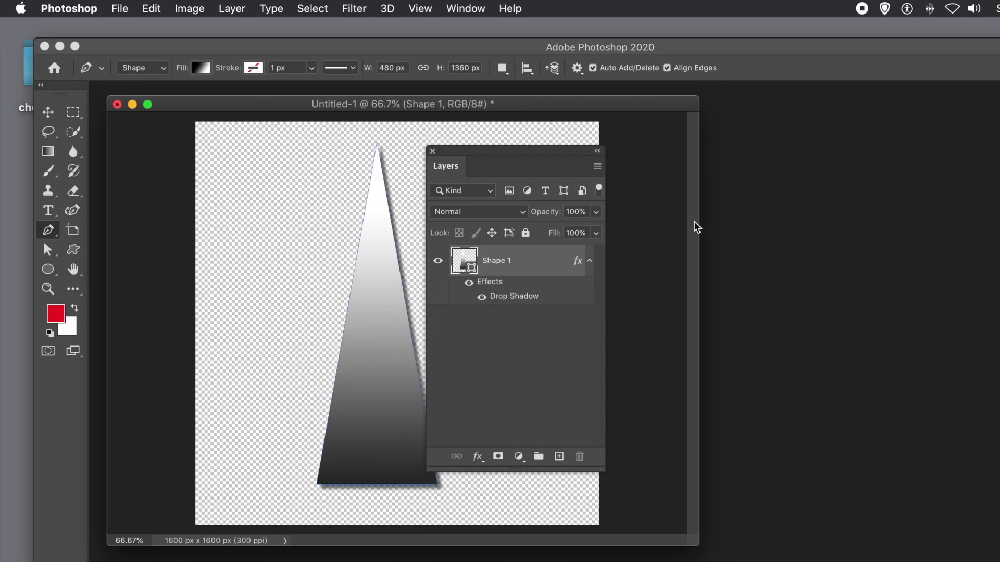
{"action": "left_click", "coordinate": [433, 152]}
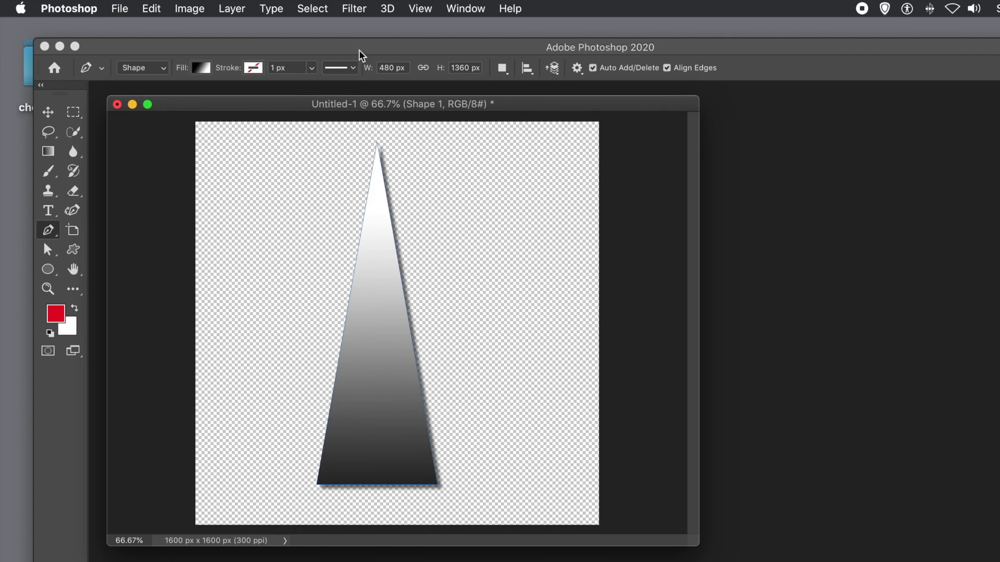
Step: Convert the triangle's shape layer to a smart object
{"action": "left_click", "coordinate": [230, 9]}
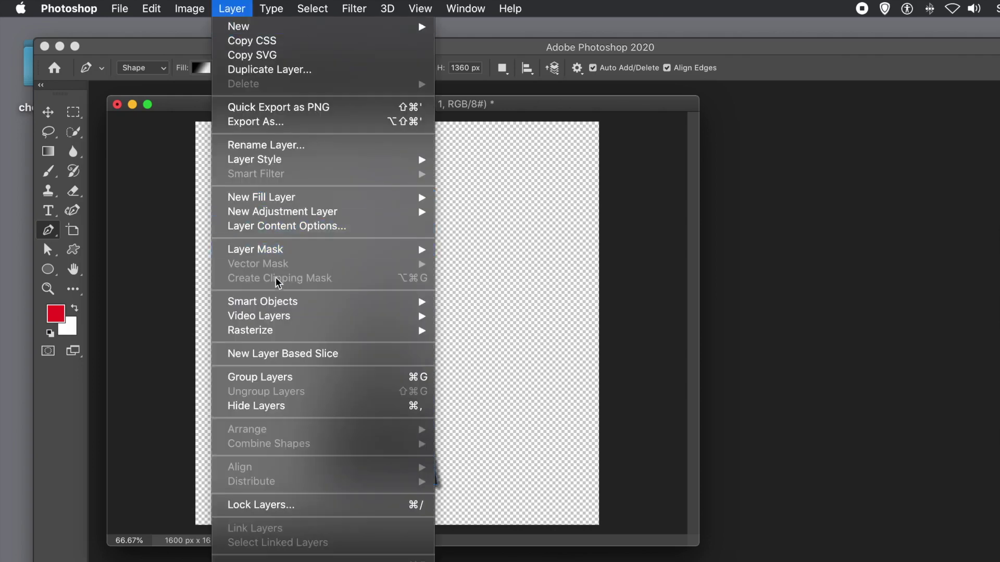
{"action": "mouse_move", "coordinate": [283, 304]}
{"action": "left_click", "coordinate": [472, 302]}
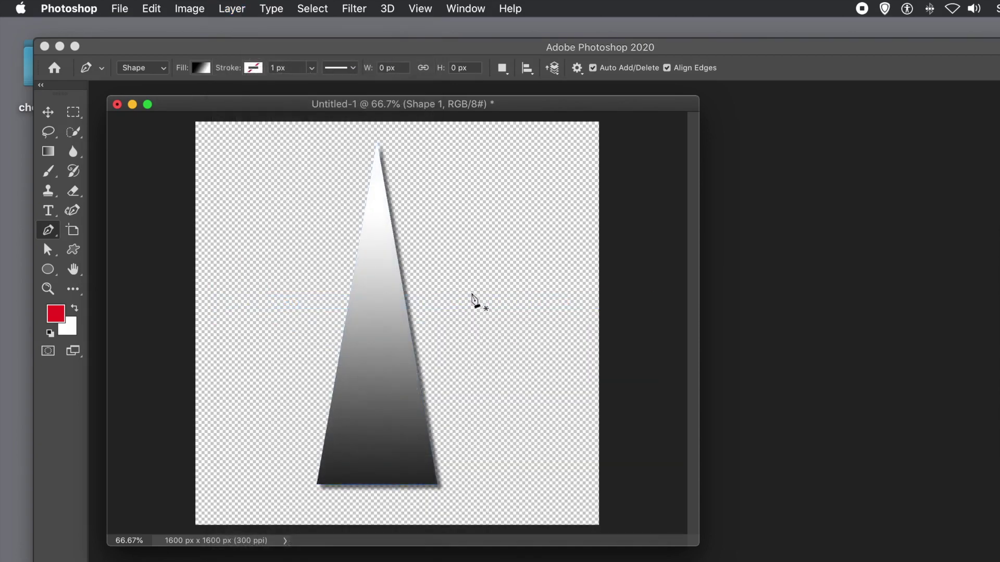
Step: Warp the triangle smart object, pushing the upper parts of both long sides toward the right so the shape curves
{"action": "left_click", "coordinate": [150, 9]}
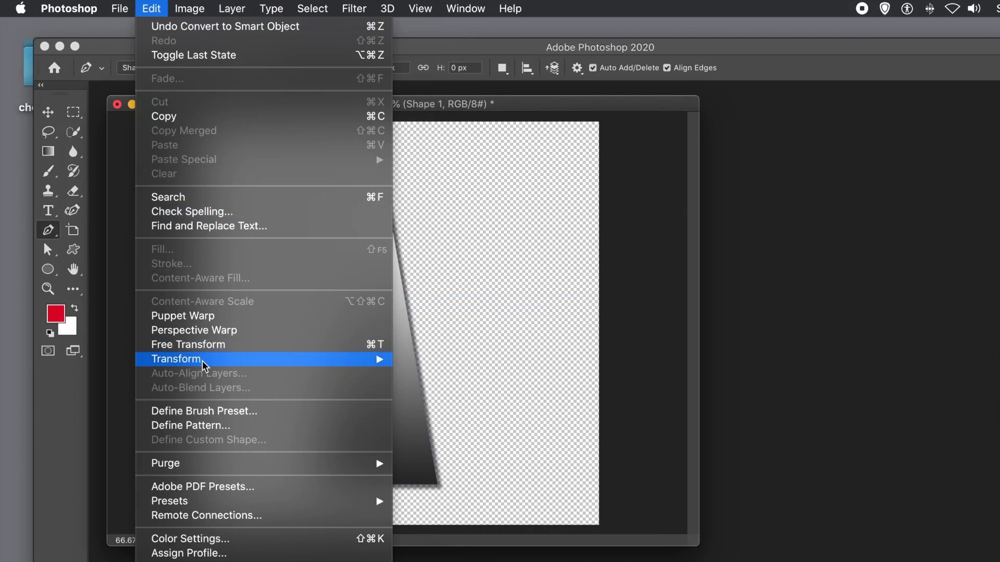
{"action": "mouse_move", "coordinate": [204, 363]}
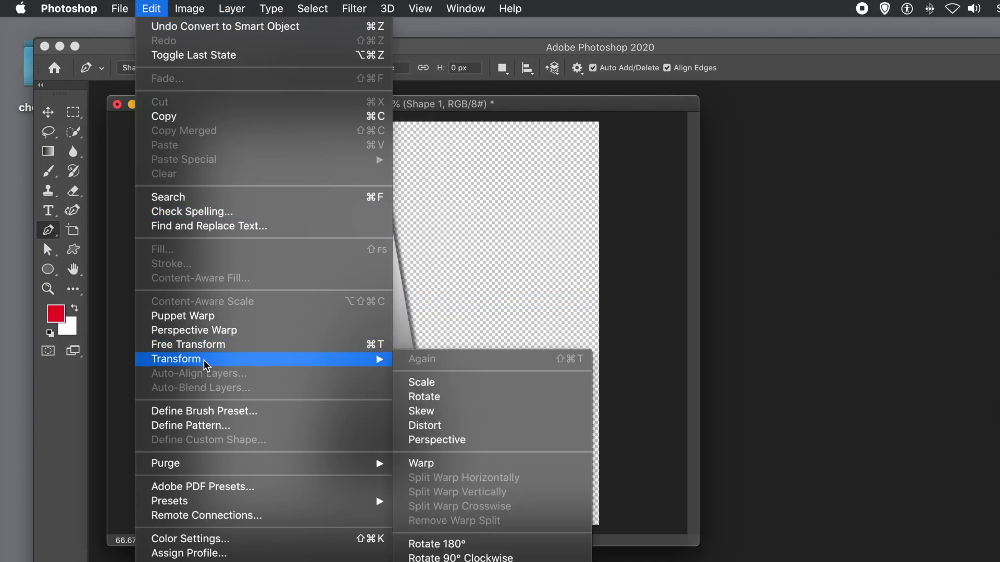
{"action": "left_click", "coordinate": [419, 465]}
{"action": "left_click_drag", "start_coordinate": [316, 258], "coordinate": [391, 258]}
{"action": "left_click_drag", "start_coordinate": [316, 375], "coordinate": [422, 375]}
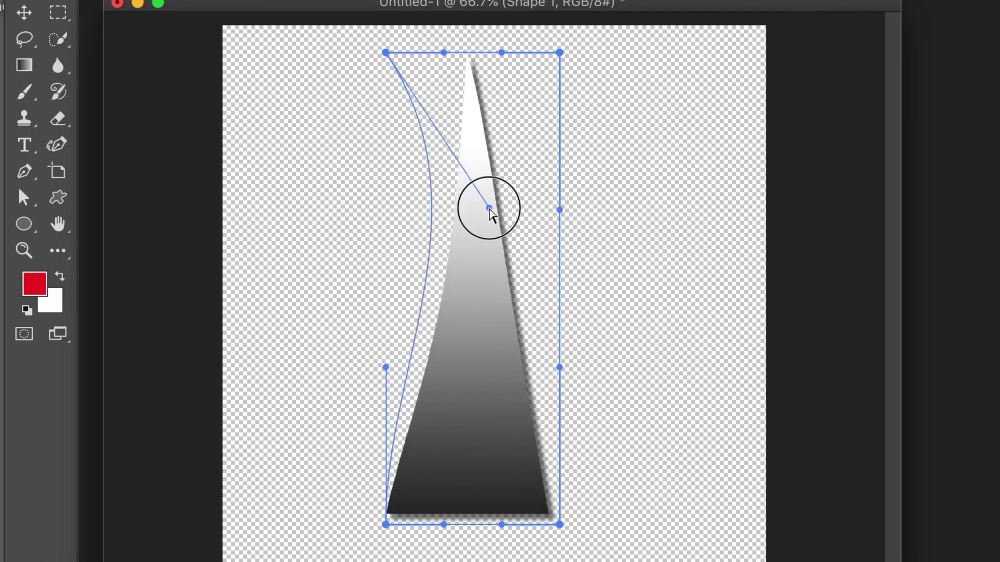
{"action": "left_click_drag", "start_coordinate": [528, 367], "coordinate": [399, 342]}
{"action": "left_click_drag", "start_coordinate": [559, 210], "coordinate": [775, 196]}
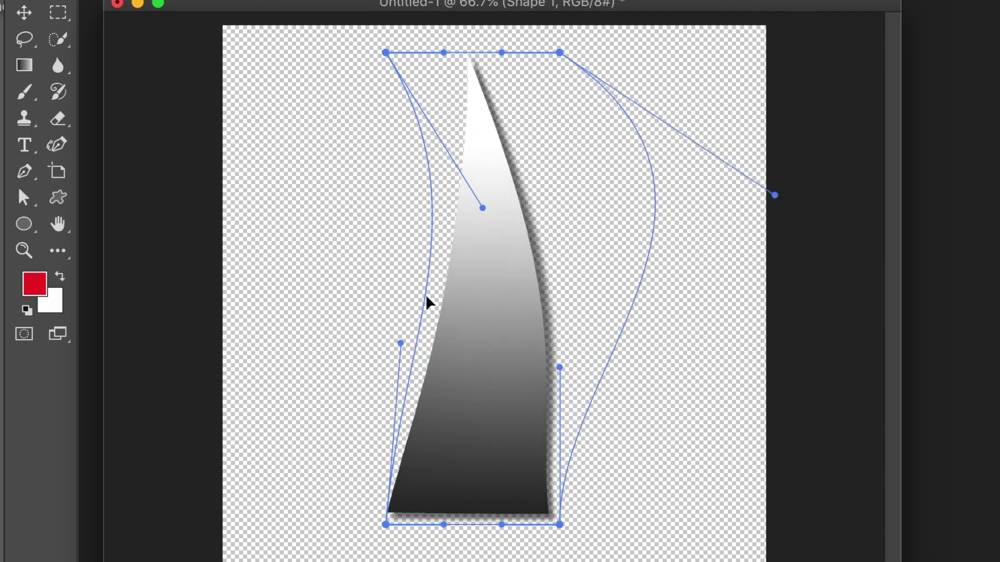
{"action": "left_click_drag", "start_coordinate": [425, 296], "coordinate": [489, 181]}
Step: Split the warp in the upper part of the shape, bend the middle leftward and the tip rightward, and apply it
{"action": "right_click", "coordinate": [518, 203]}
{"action": "left_click", "coordinate": [549, 477]}
{"action": "left_click", "coordinate": [527, 214]}
{"action": "left_click_drag", "start_coordinate": [529, 216], "coordinate": [459, 212]}
{"action": "left_click_drag", "start_coordinate": [465, 54], "coordinate": [555, 49]}
{"action": "left_click_drag", "start_coordinate": [551, 312], "coordinate": [512, 437]}
{"action": "key", "text": "Return"}
Step: Warp the curved shape a second time, pulling its middle toward the upper right, and apply the warp
{"action": "left_click", "coordinate": [161, 0]}
{"action": "mouse_move", "coordinate": [440, 349]}
{"action": "left_click", "coordinate": [497, 485]}
{"action": "left_click_drag", "start_coordinate": [451, 284], "coordinate": [504, 179]}
{"action": "key", "text": "Return"}
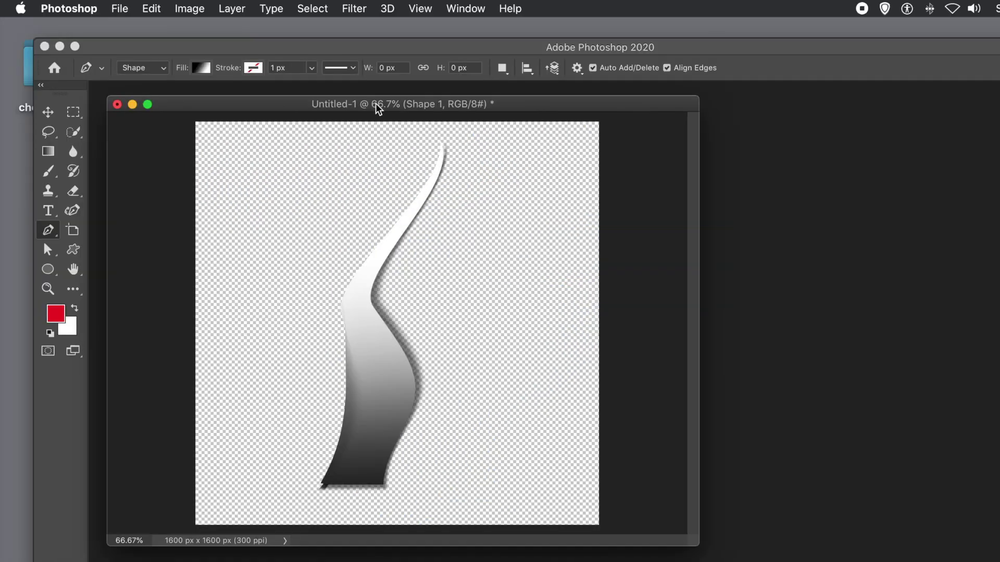
Step: Select a rectangular area around the whole curved shape and define it as a pattern named Pattern 2
{"action": "left_click", "coordinate": [73, 113]}
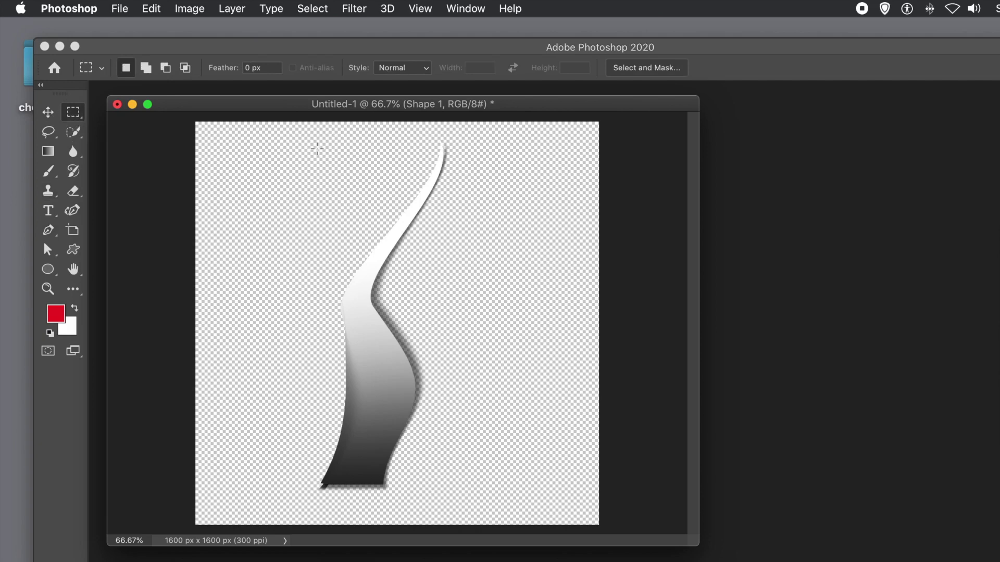
{"action": "left_click_drag", "start_coordinate": [315, 140], "coordinate": [459, 492]}
{"action": "left_click_drag", "start_coordinate": [304, 131], "coordinate": [460, 502]}
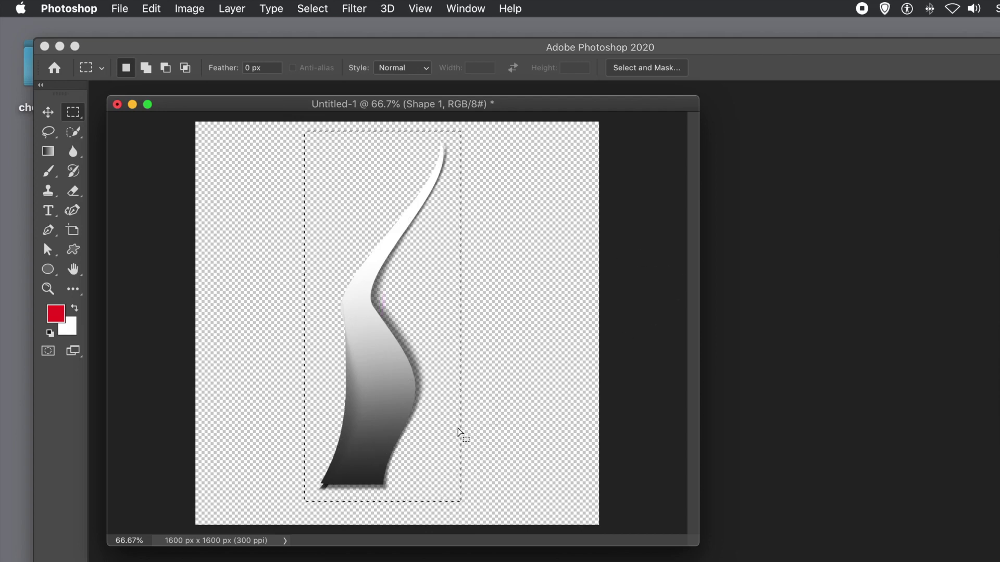
{"action": "left_click", "coordinate": [152, 9]}
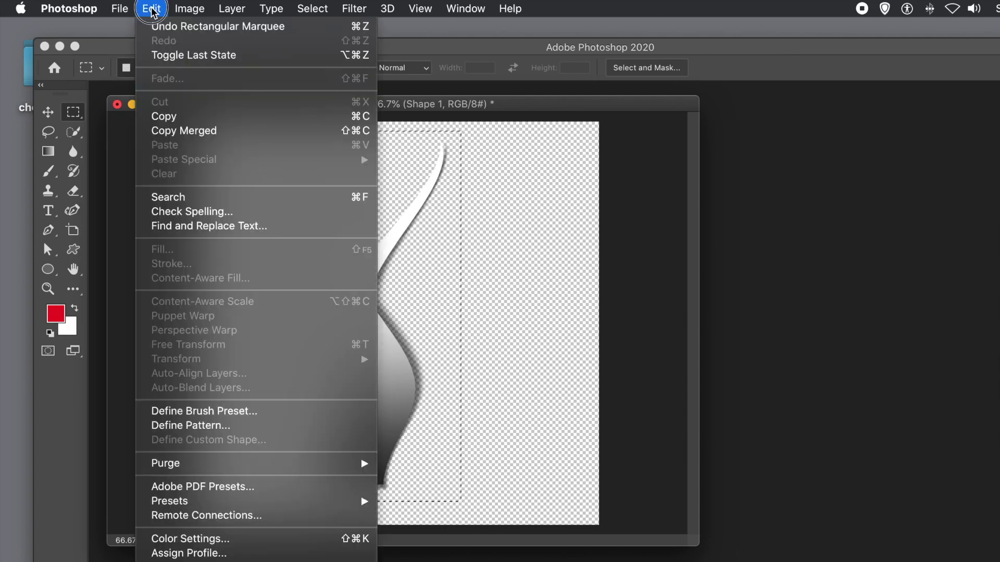
{"action": "left_click", "coordinate": [213, 426]}
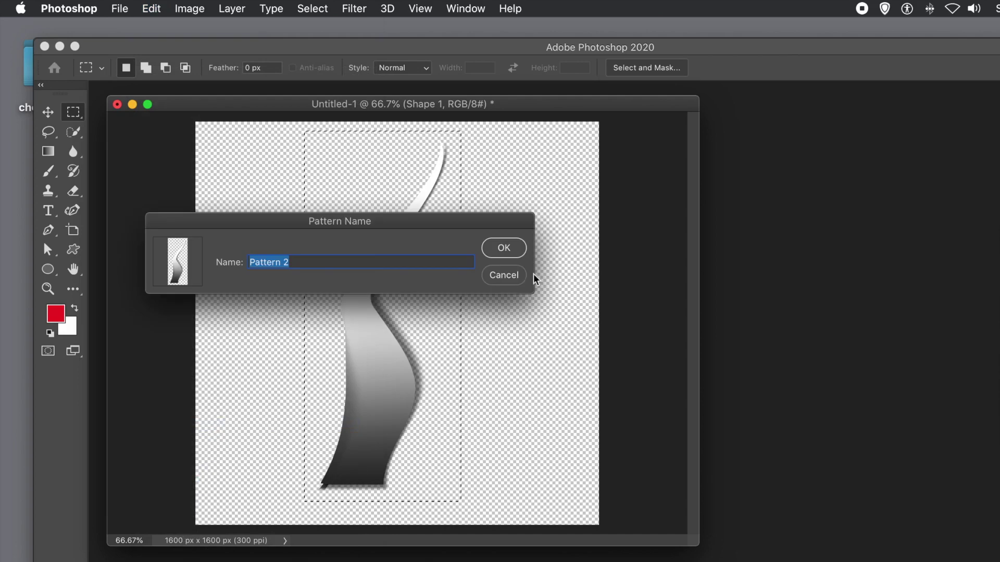
{"action": "left_click", "coordinate": [503, 248]}
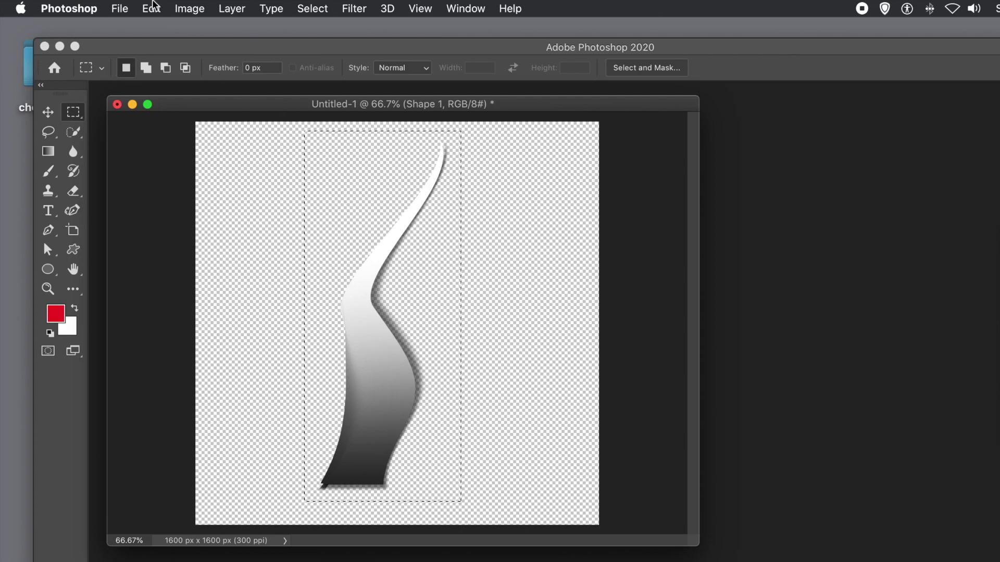
Step: Create a new 3000 x 2220 px document at 72 ppi with a white background, and enlarge its window slightly
{"action": "left_click", "coordinate": [119, 9]}
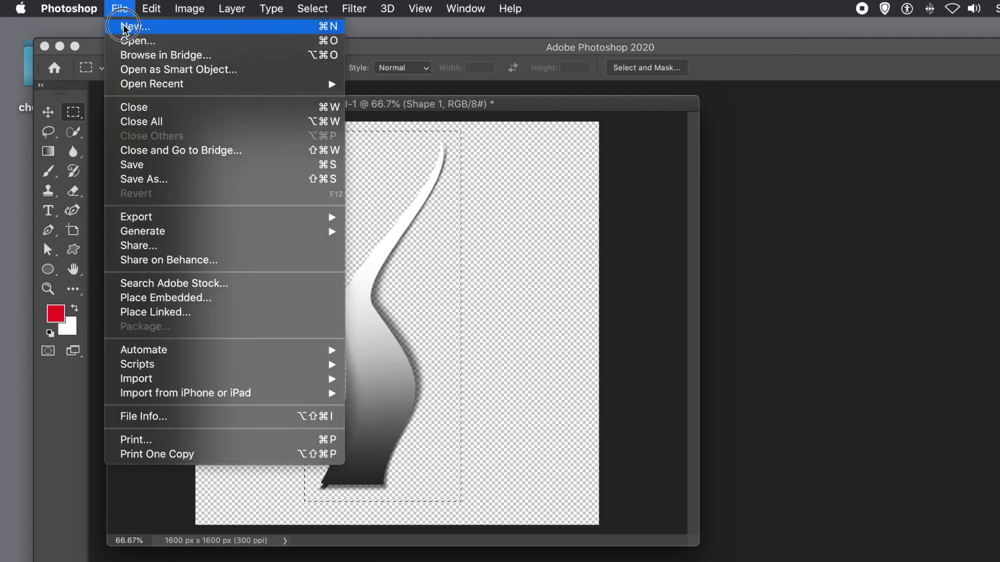
{"action": "left_click", "coordinate": [125, 27]}
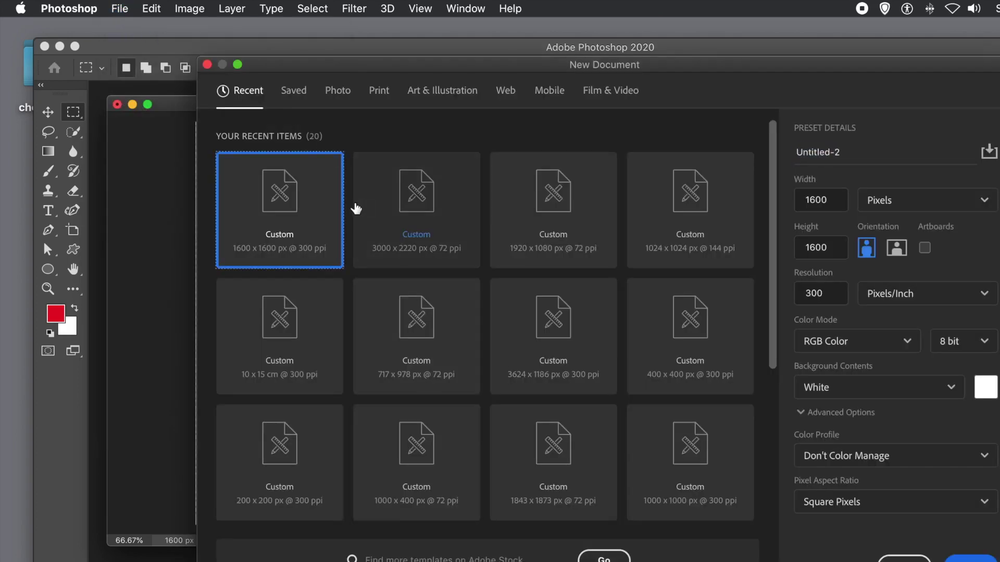
{"action": "left_click", "coordinate": [433, 215]}
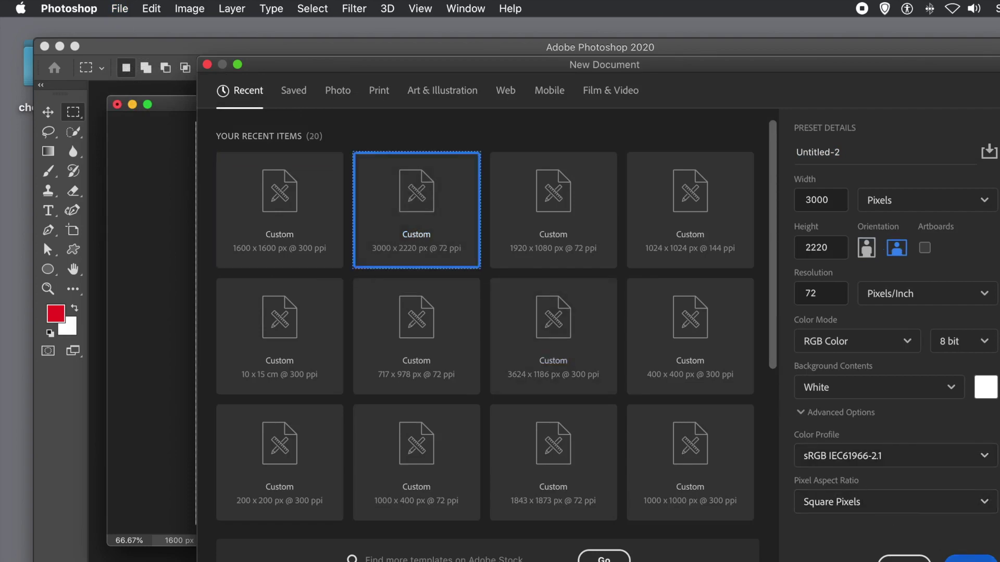
{"action": "left_click", "coordinate": [970, 558]}
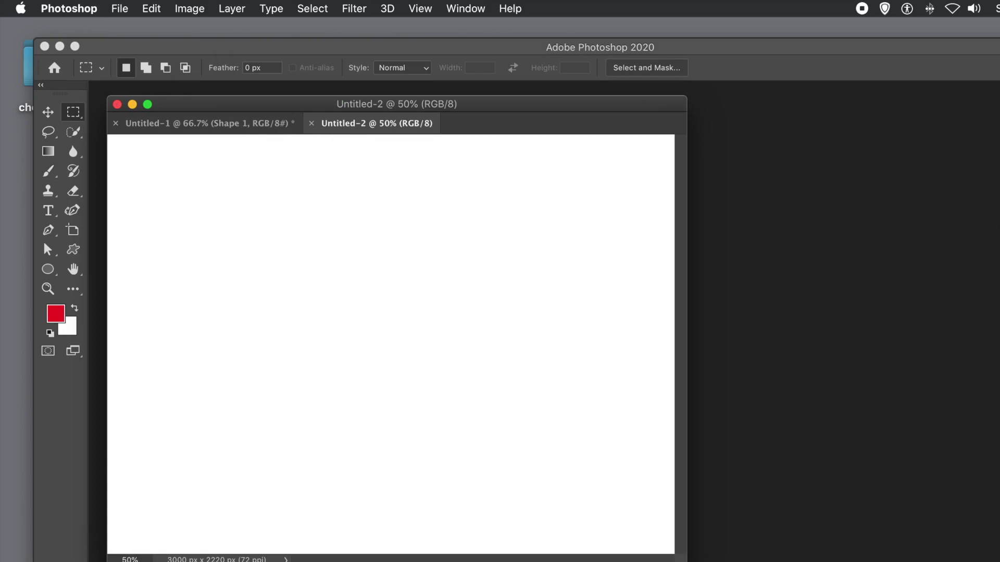
{"action": "left_click_drag", "start_coordinate": [687, 561], "coordinate": [706, 561]}
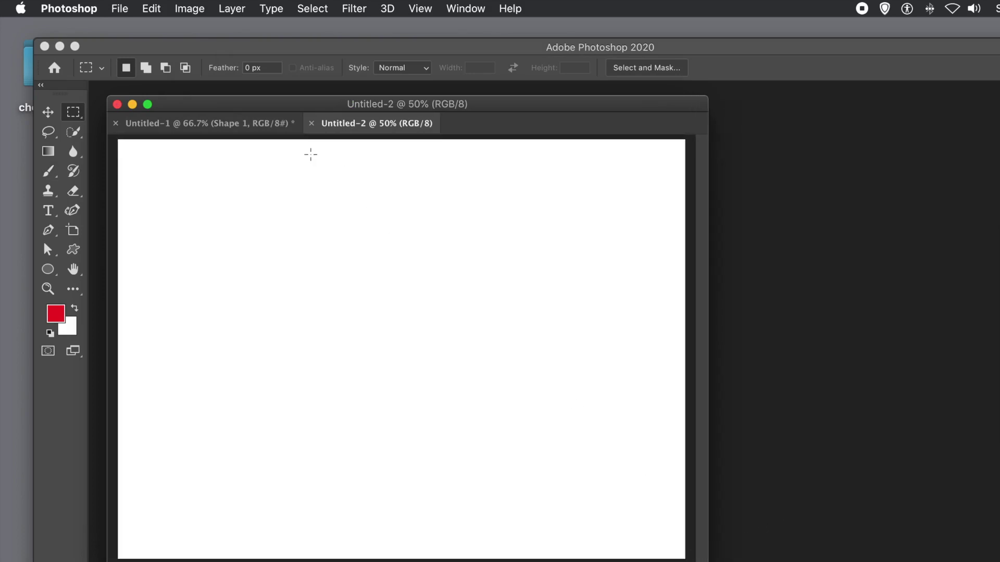
Step: Add a new empty layer named Layer 1 to the new document
{"action": "left_click", "coordinate": [232, 9]}
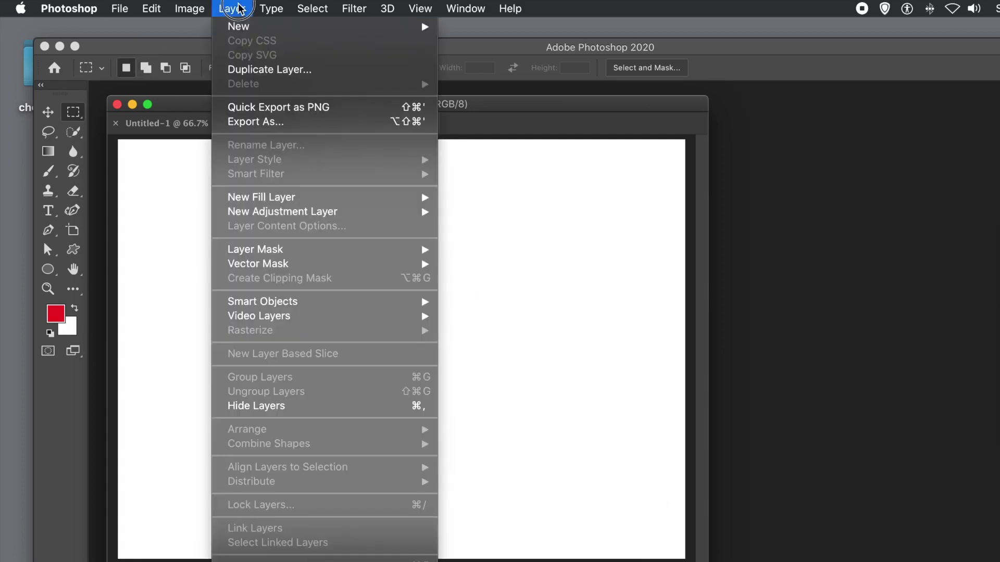
{"action": "mouse_move", "coordinate": [250, 28]}
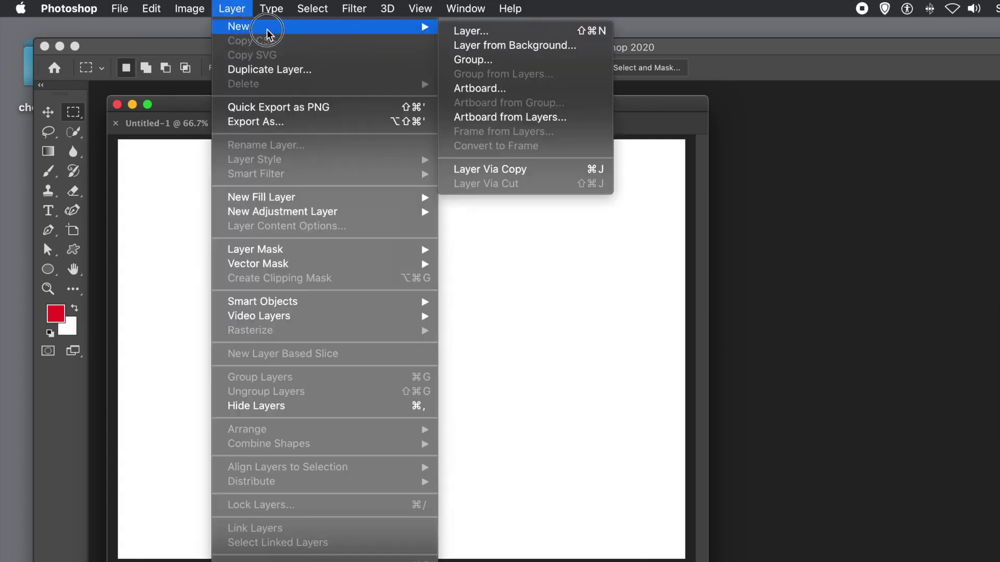
{"action": "left_click", "coordinate": [450, 31]}
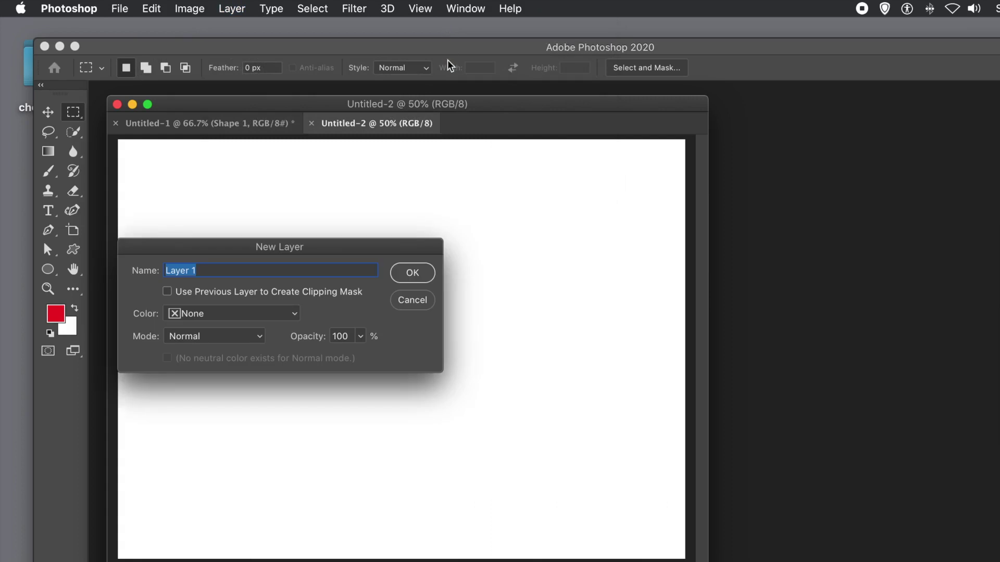
{"action": "left_click", "coordinate": [416, 272]}
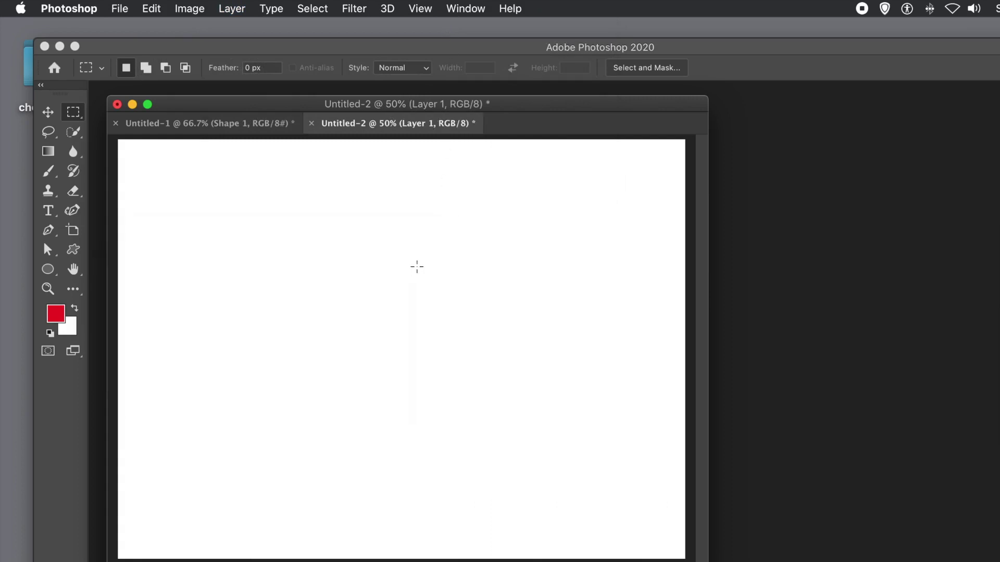
Step: Set up a pattern fill for the empty layer using the newly defined pattern with the Symmetry Fill script enabled
{"action": "left_click", "coordinate": [150, 12]}
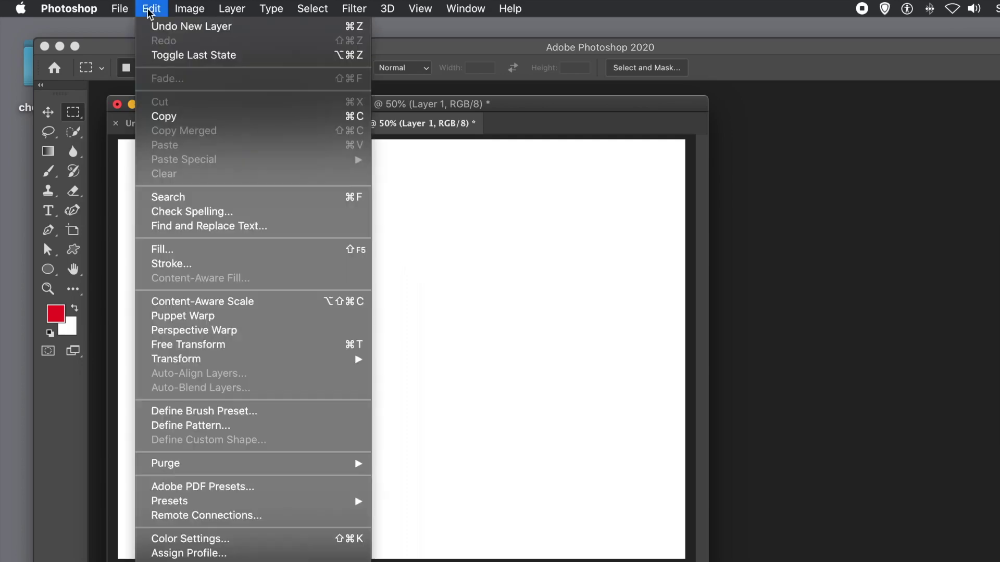
{"action": "left_click", "coordinate": [166, 249]}
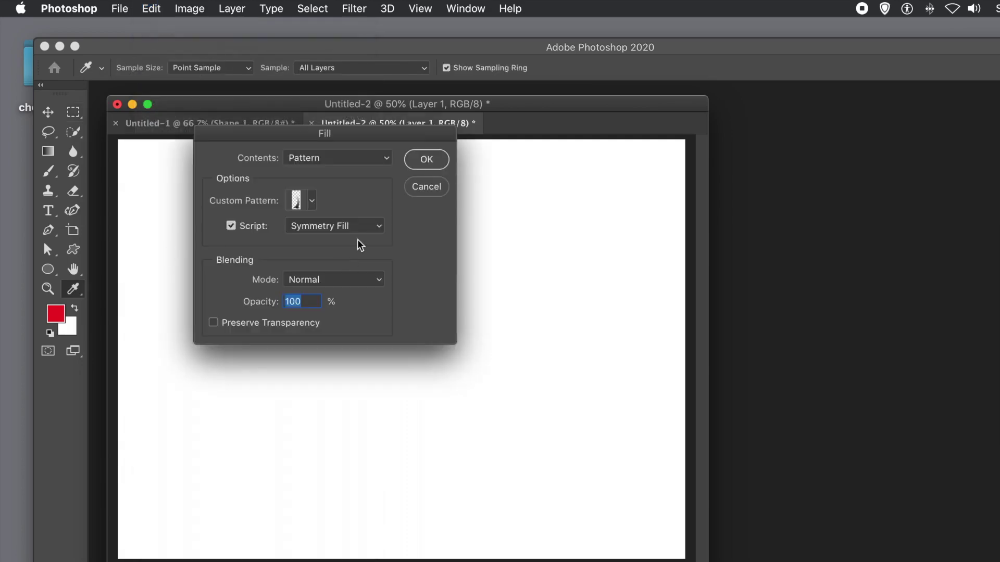
{"action": "left_click", "coordinate": [304, 200]}
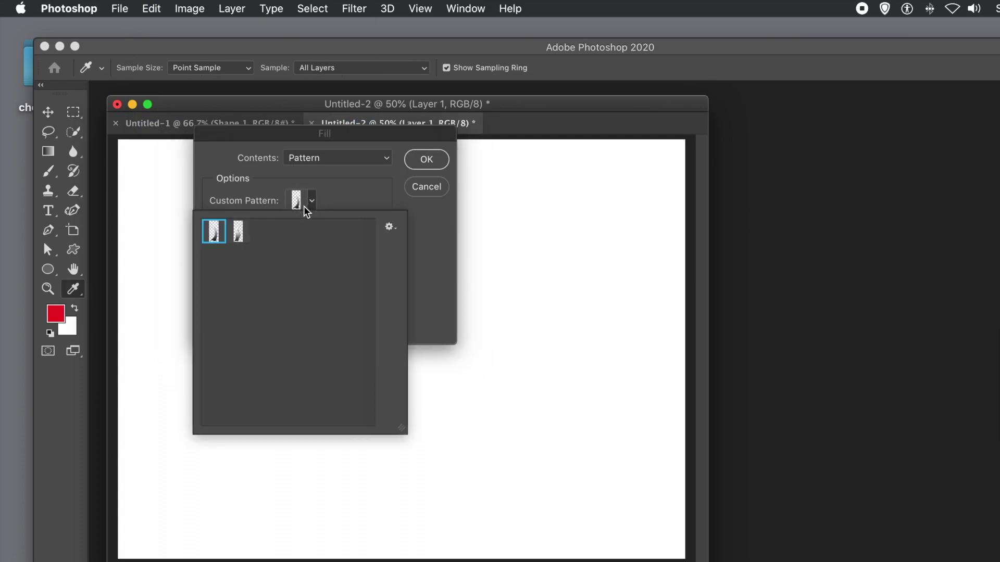
{"action": "left_click", "coordinate": [238, 241]}
{"action": "left_click", "coordinate": [442, 285]}
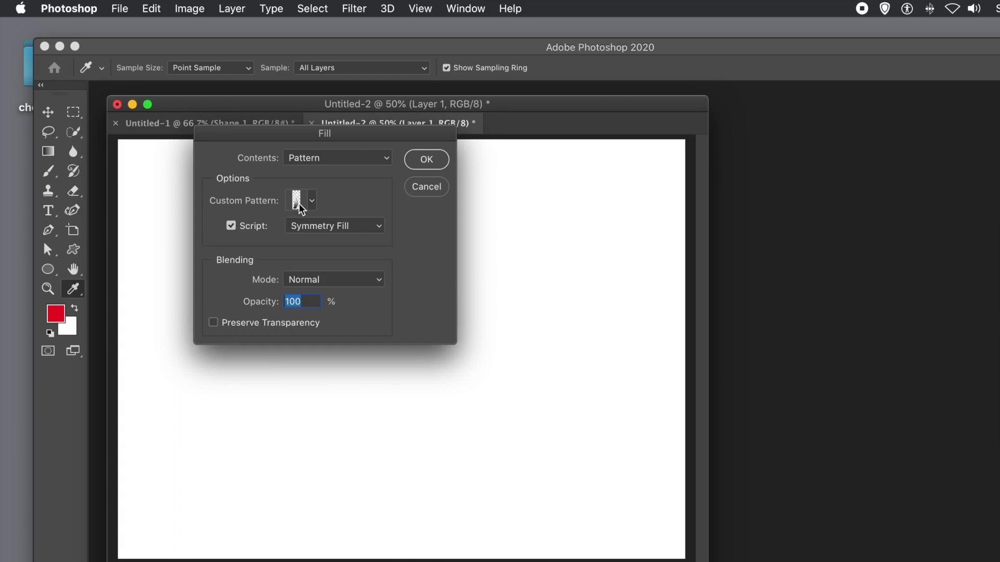
{"action": "left_click", "coordinate": [230, 225]}
{"action": "left_click", "coordinate": [231, 226]}
{"action": "left_click", "coordinate": [376, 161]}
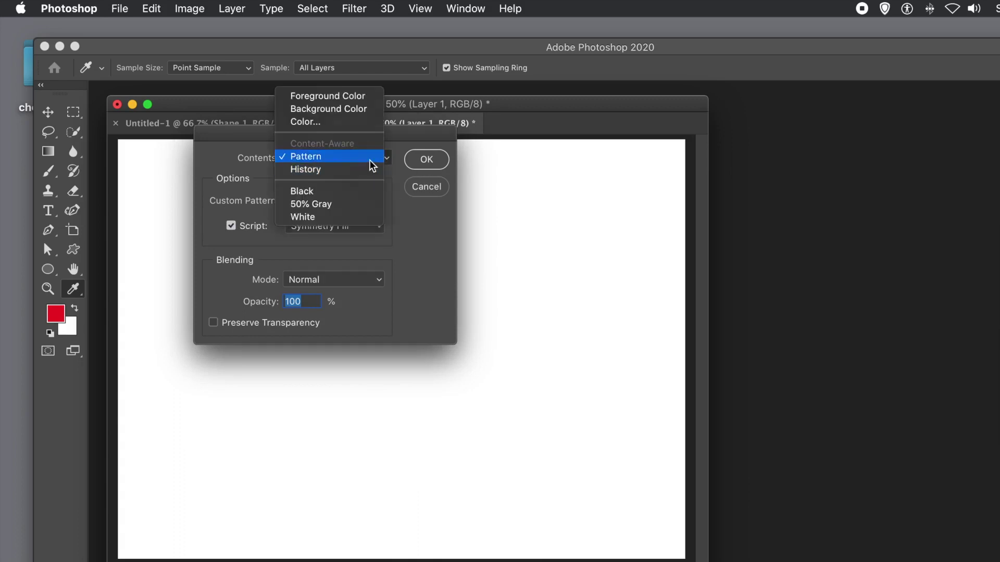
{"action": "left_click", "coordinate": [371, 166]}
{"action": "left_click", "coordinate": [428, 160]}
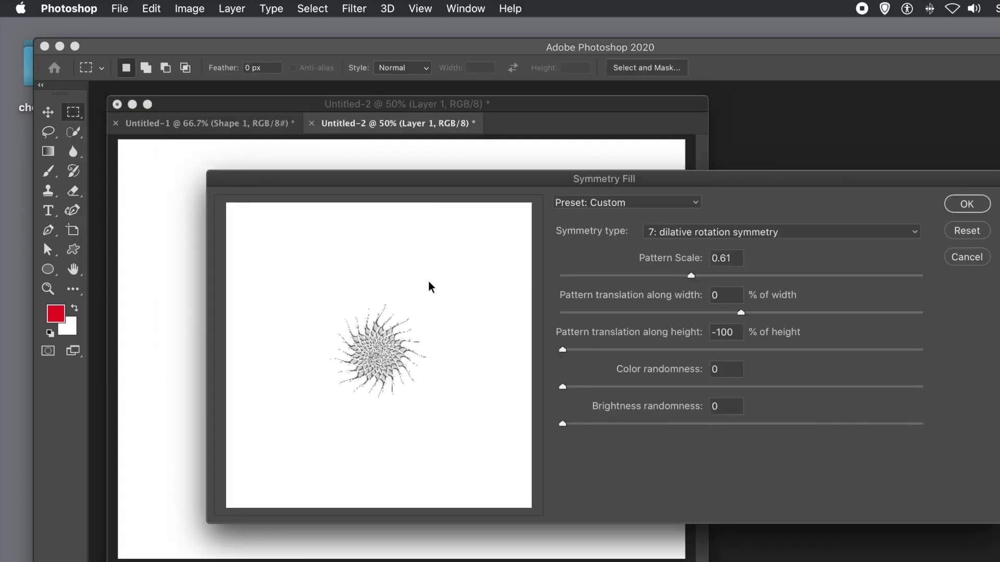
Step: Set the symmetry fill's pattern scale to 1.25 and apply the fill with dilative rotation symmetry
{"action": "left_click_drag", "start_coordinate": [471, 179], "coordinate": [281, 150]}
{"action": "left_click_drag", "start_coordinate": [550, 254], "coordinate": [738, 262]}
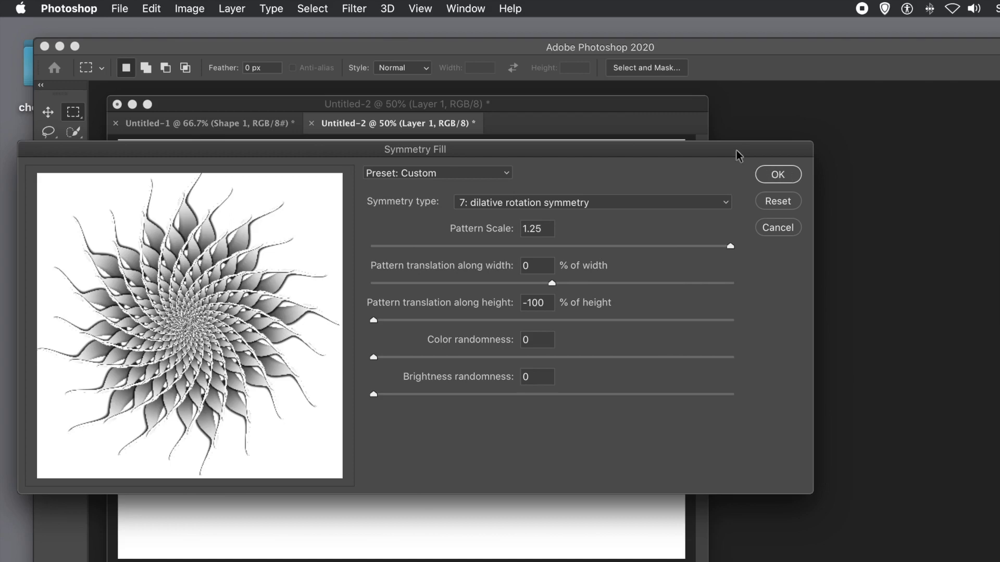
{"action": "left_click_drag", "start_coordinate": [710, 148], "coordinate": [633, 156]}
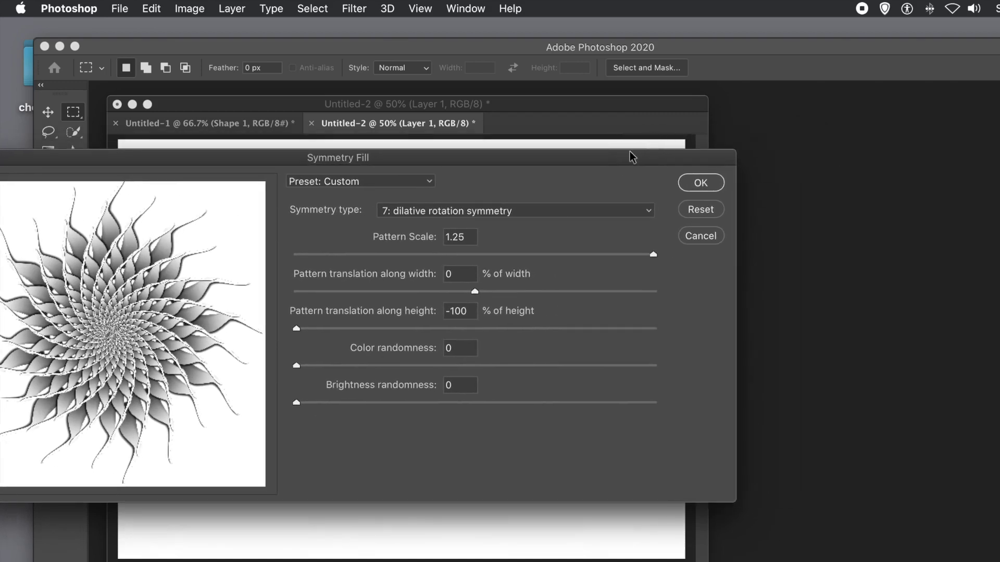
{"action": "left_click", "coordinate": [700, 188]}
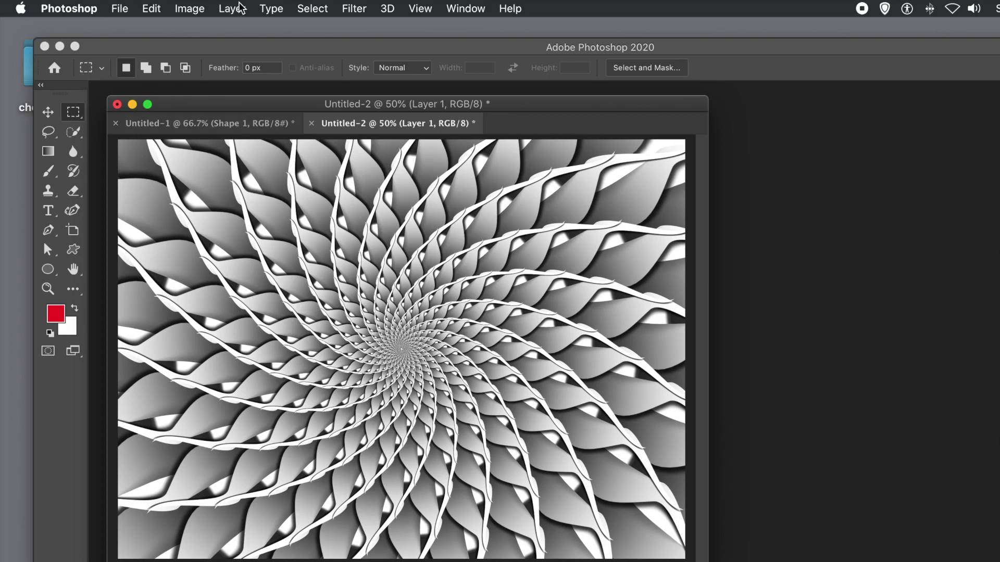
Step: Colorize the spiral pattern golden yellow with a Hue/Saturation adjustment, using a hue of about 52 and a saturation of 69
{"action": "left_click", "coordinate": [207, 13]}
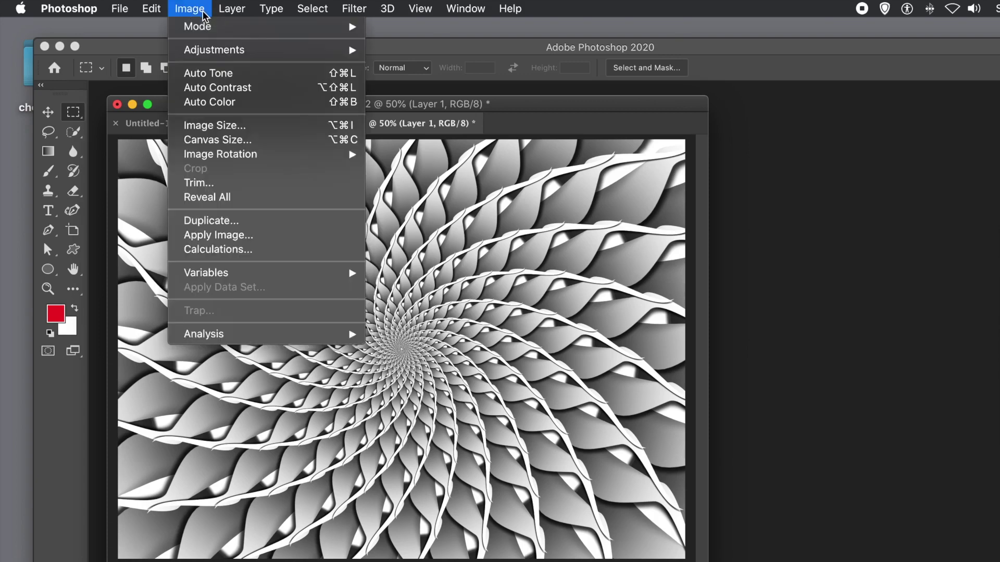
{"action": "mouse_move", "coordinate": [205, 50]}
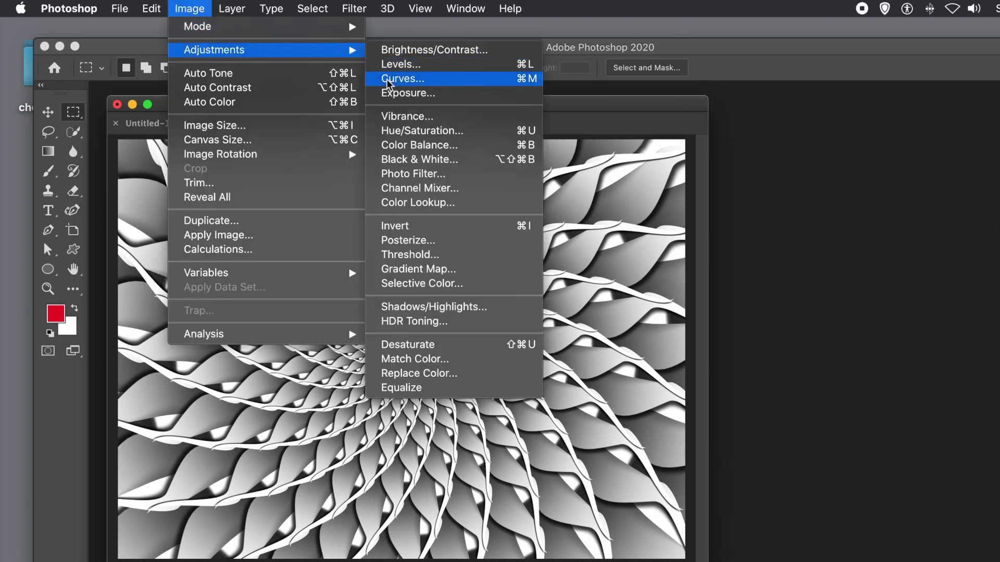
{"action": "left_click", "coordinate": [394, 133]}
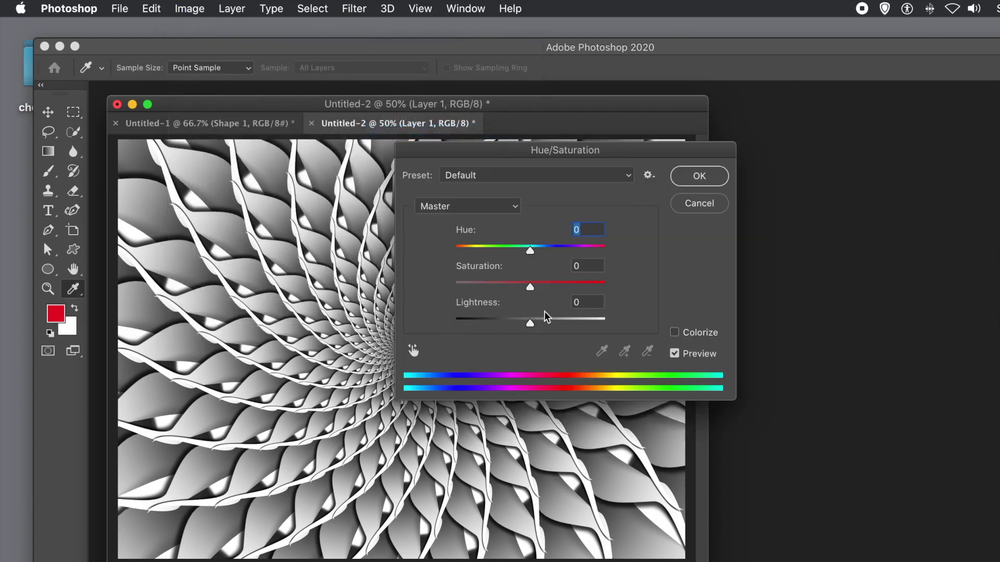
{"action": "left_click", "coordinate": [681, 334]}
{"action": "left_click_drag", "start_coordinate": [558, 248], "coordinate": [499, 252]}
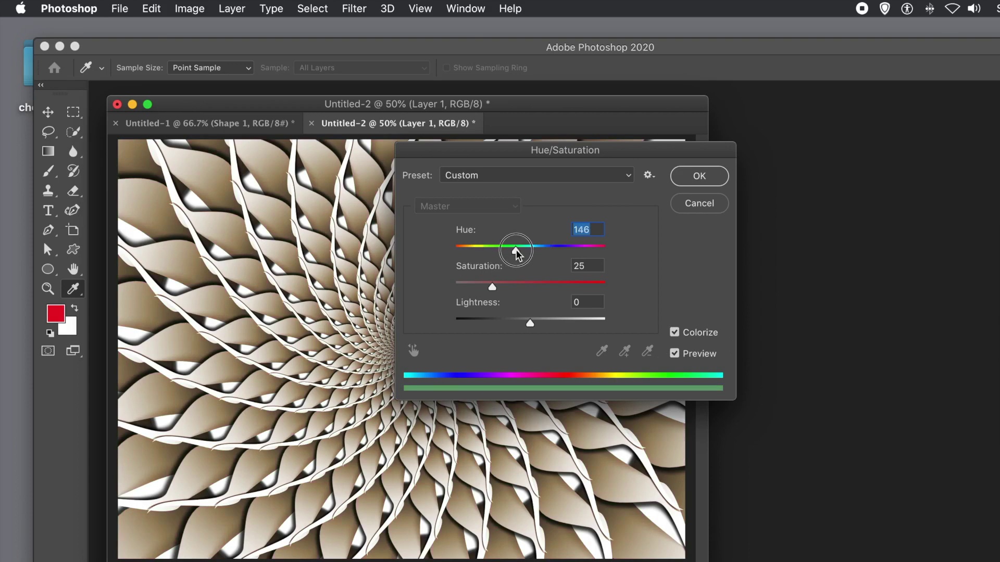
{"action": "left_click_drag", "start_coordinate": [546, 283], "coordinate": [558, 285]}
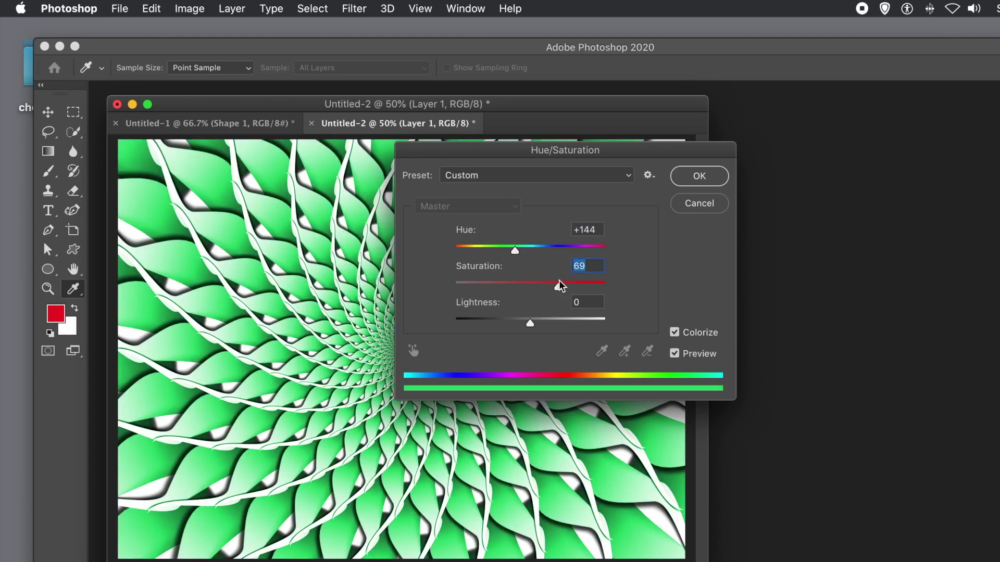
{"action": "left_click_drag", "start_coordinate": [507, 251], "coordinate": [475, 251]}
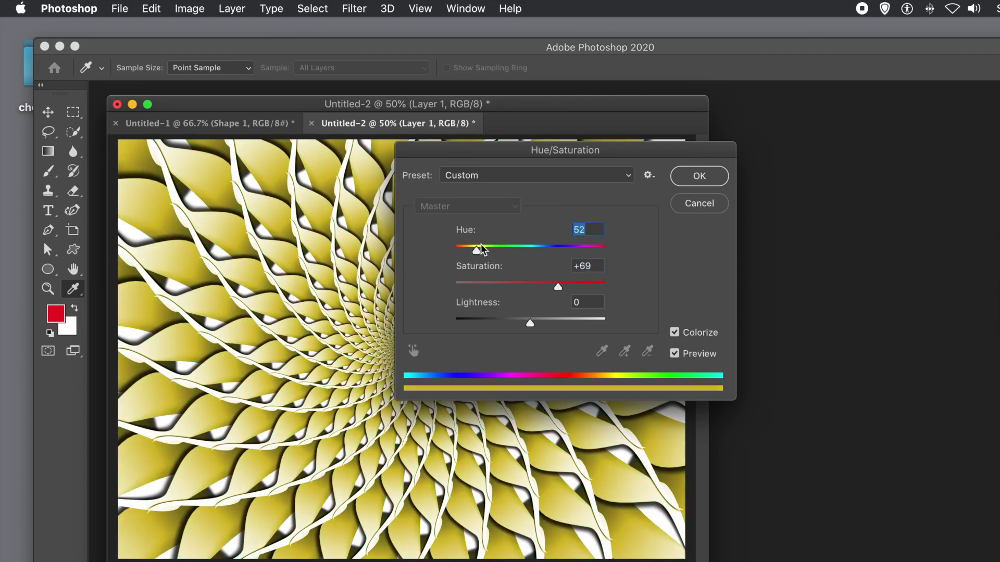
{"action": "left_click", "coordinate": [700, 175]}
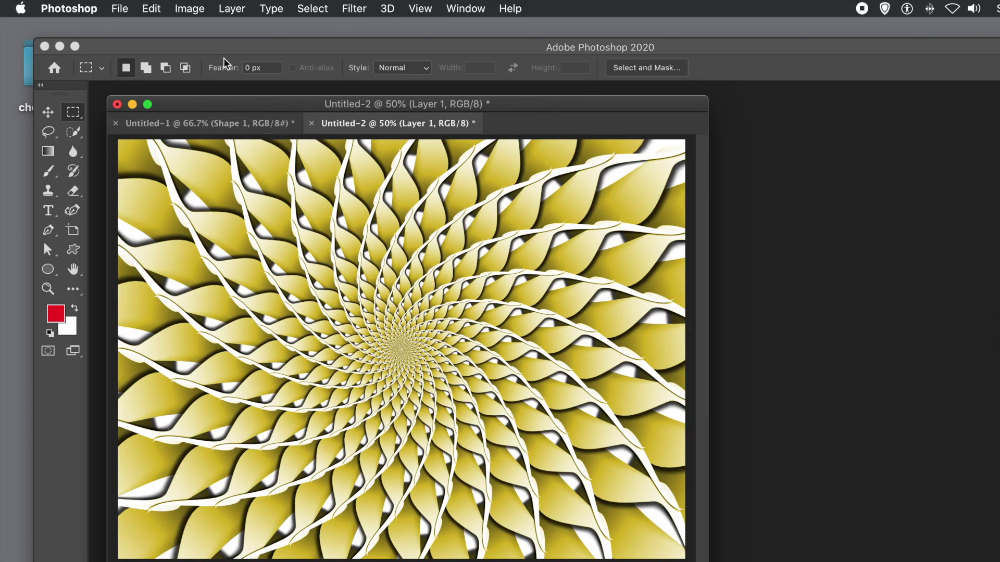
Step: Add a new empty layer above the golden yellow spiral on Layer 1
{"action": "left_click", "coordinate": [231, 8]}
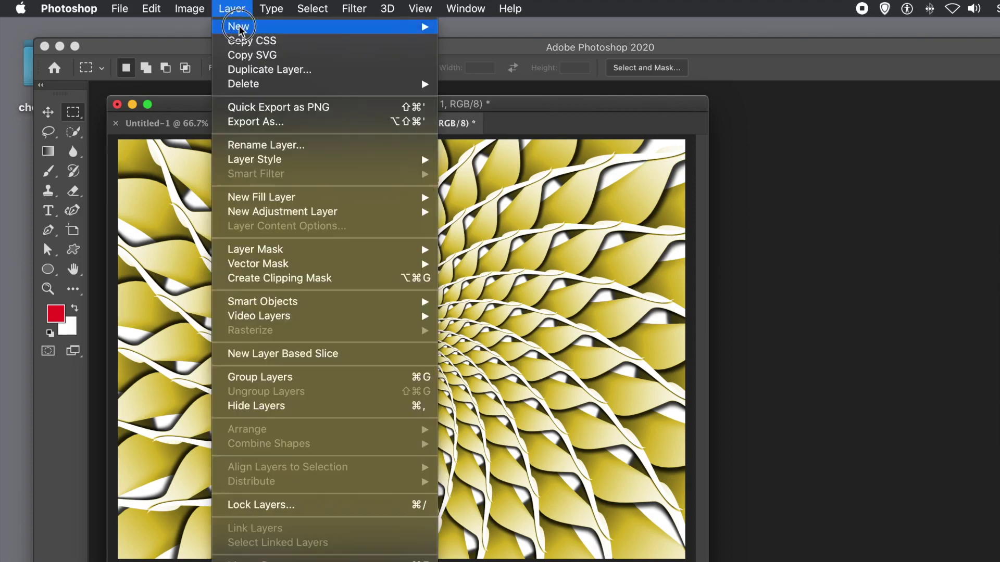
{"action": "mouse_move", "coordinate": [240, 26]}
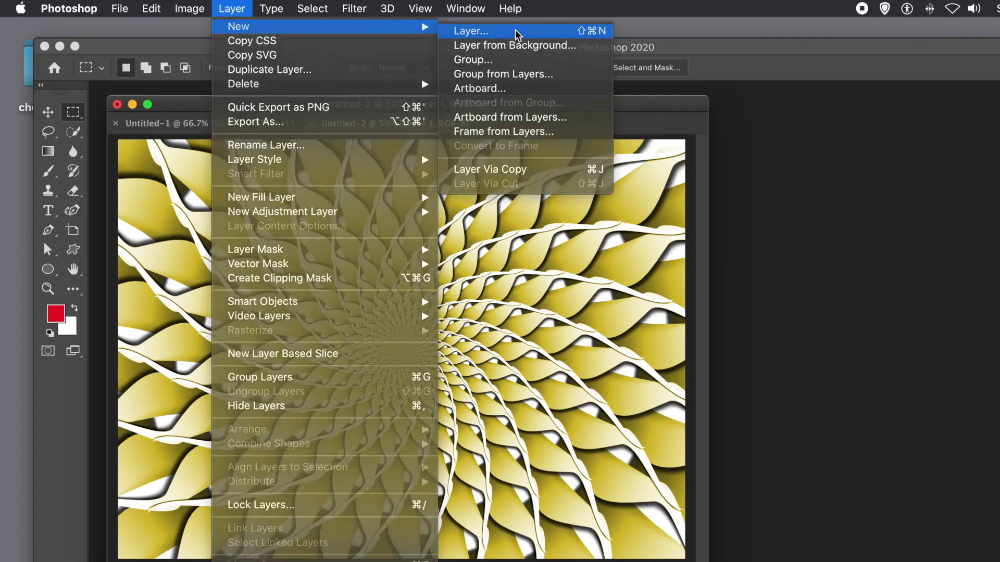
{"action": "left_click", "coordinate": [517, 31]}
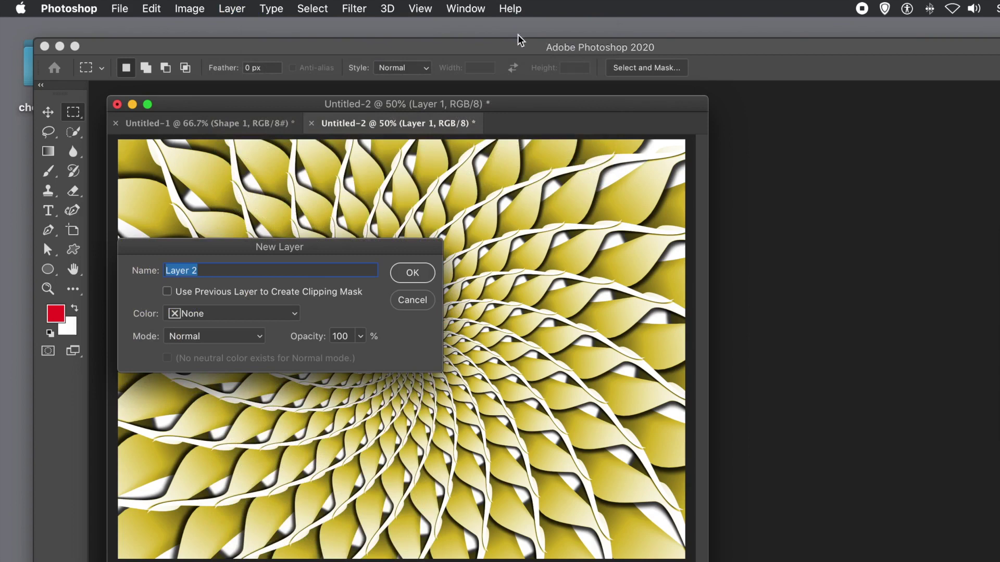
{"action": "left_click", "coordinate": [417, 274]}
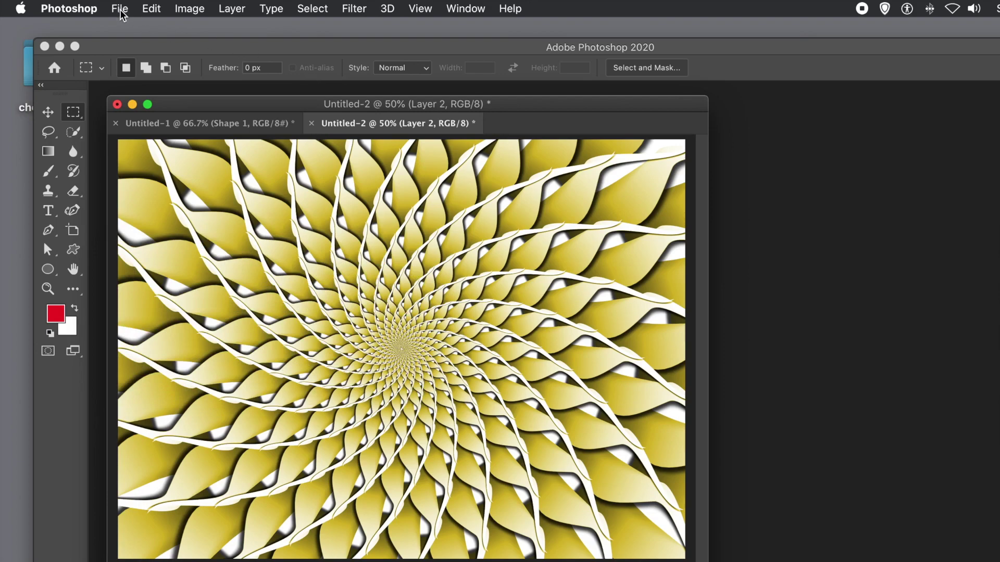
Step: Fill the new layer with the custom pattern using Symmetry Fill, dilative rotation symmetry and a pattern scale of 1.14
{"action": "left_click", "coordinate": [151, 9]}
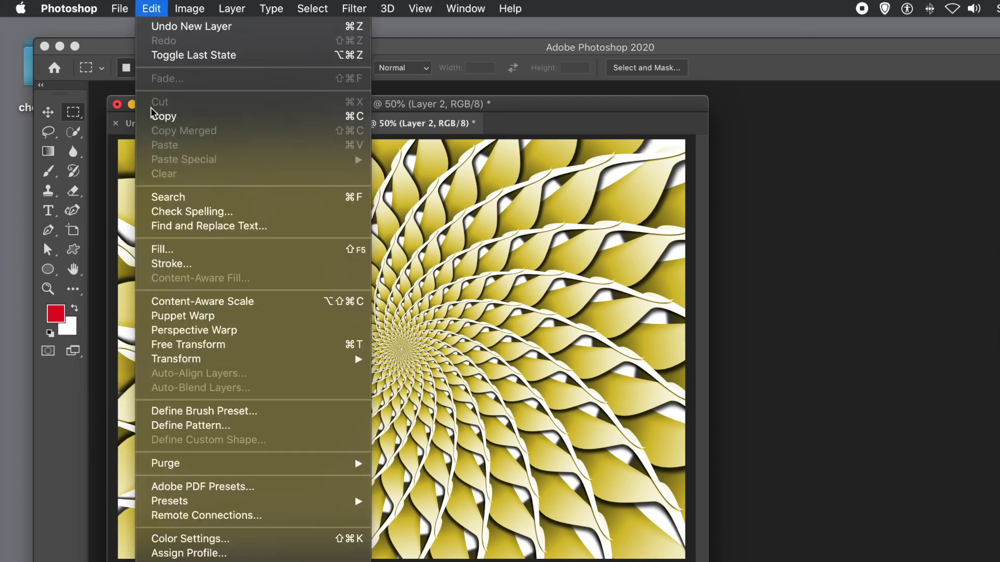
{"action": "left_click", "coordinate": [156, 253]}
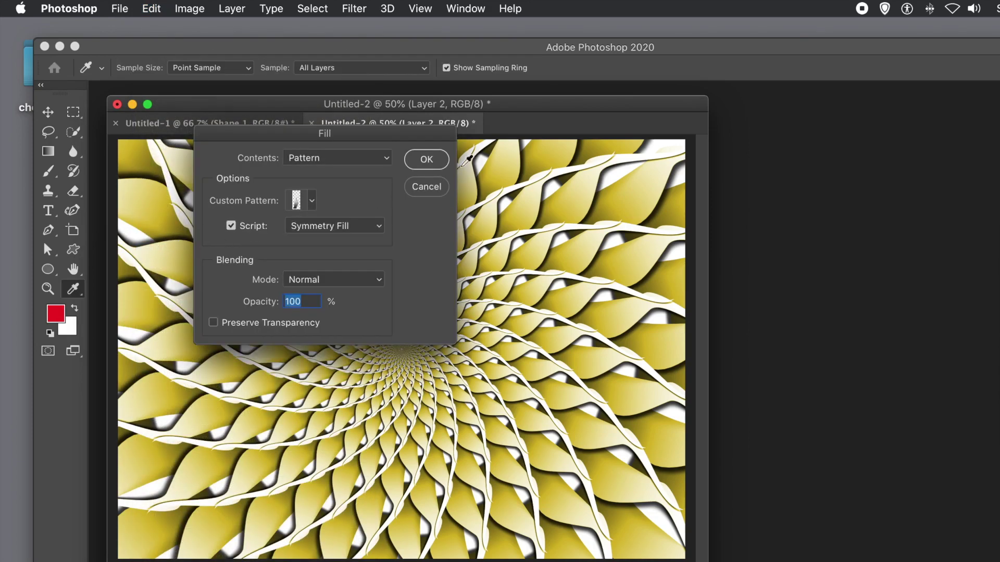
{"action": "left_click", "coordinate": [434, 157]}
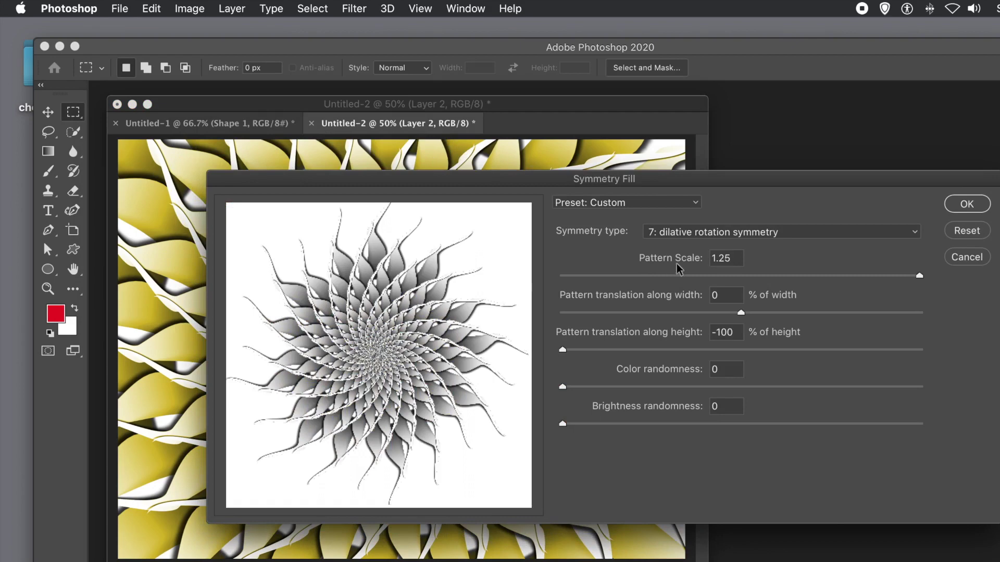
{"action": "left_click", "coordinate": [812, 186]}
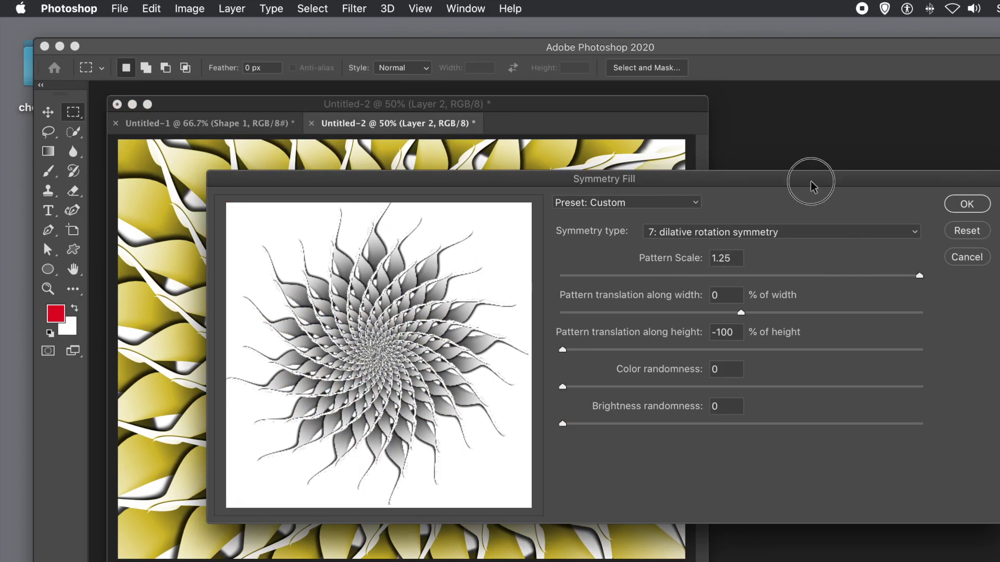
{"action": "left_click_drag", "start_coordinate": [812, 186], "coordinate": [664, 201]}
{"action": "left_click_drag", "start_coordinate": [766, 291], "coordinate": [731, 291]}
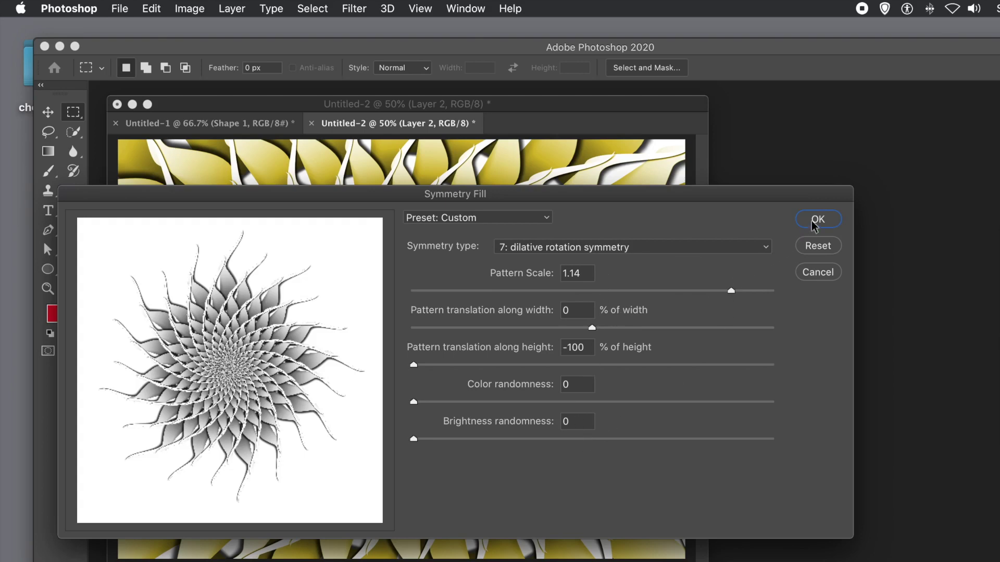
{"action": "left_click", "coordinate": [574, 247]}
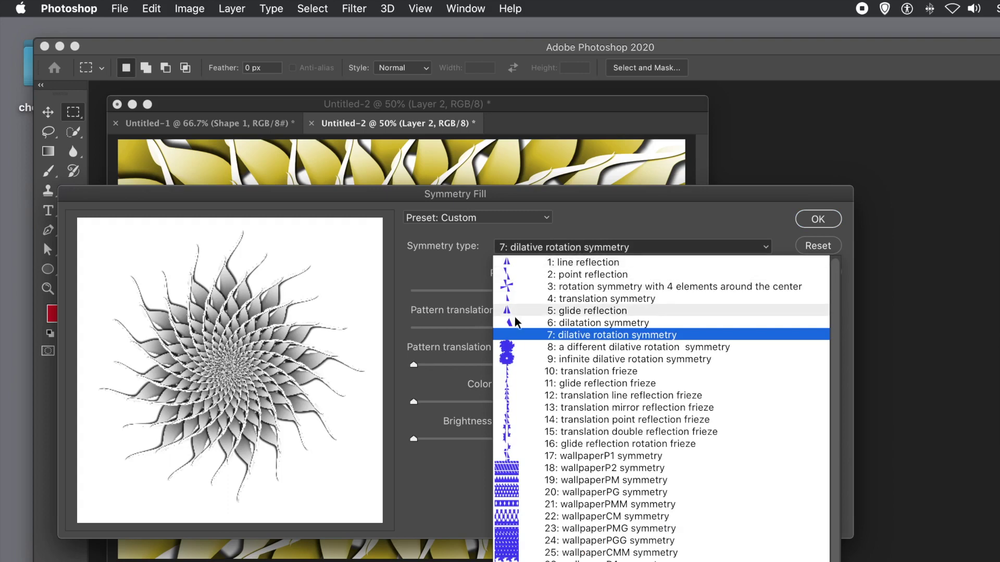
{"action": "left_click", "coordinate": [560, 337]}
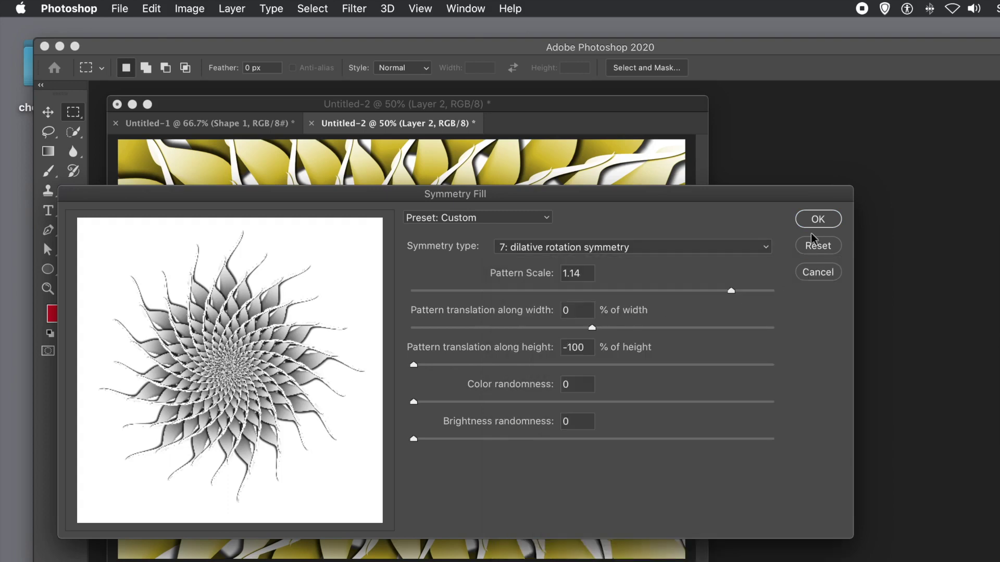
{"action": "left_click", "coordinate": [805, 219]}
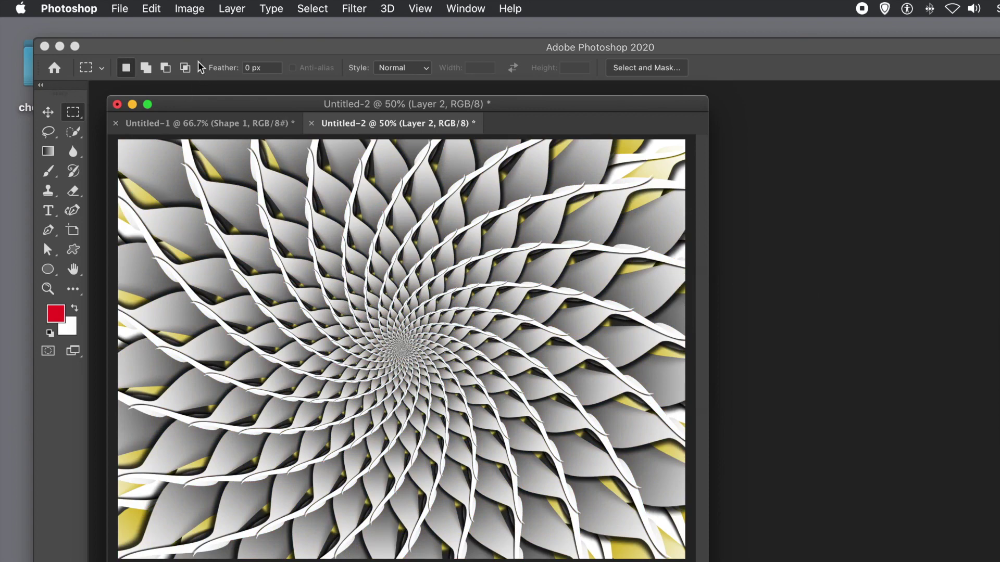
Step: Colorize the spiral on Layer 2 turquoise with a Hue/Saturation adjustment, using a hue of 178 and a saturation of 54
{"action": "left_click", "coordinate": [149, 9]}
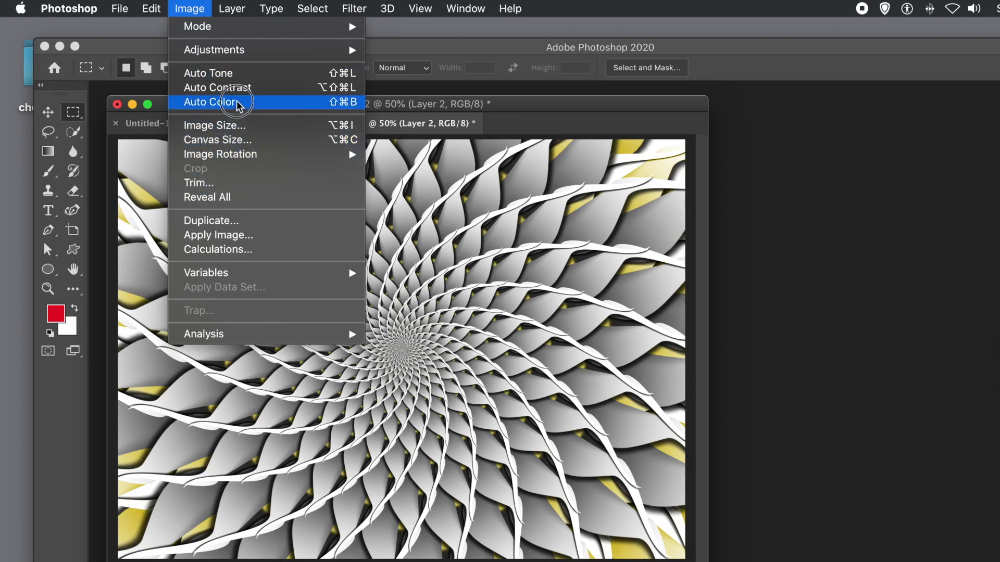
{"action": "mouse_move", "coordinate": [299, 49]}
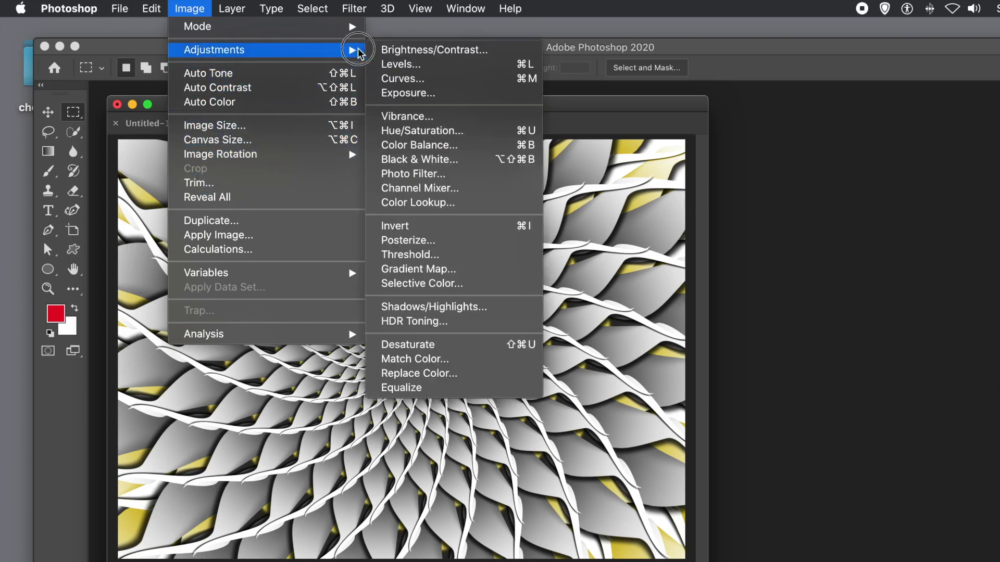
{"action": "left_click", "coordinate": [432, 130]}
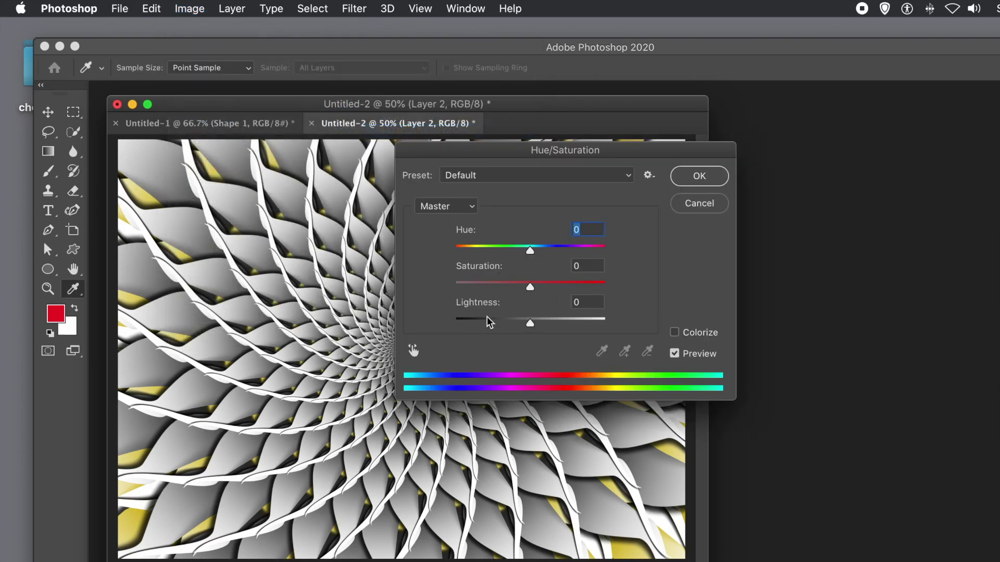
{"action": "left_click", "coordinate": [674, 332]}
{"action": "left_click", "coordinate": [482, 248]}
{"action": "left_click_drag", "start_coordinate": [490, 250], "coordinate": [531, 253]}
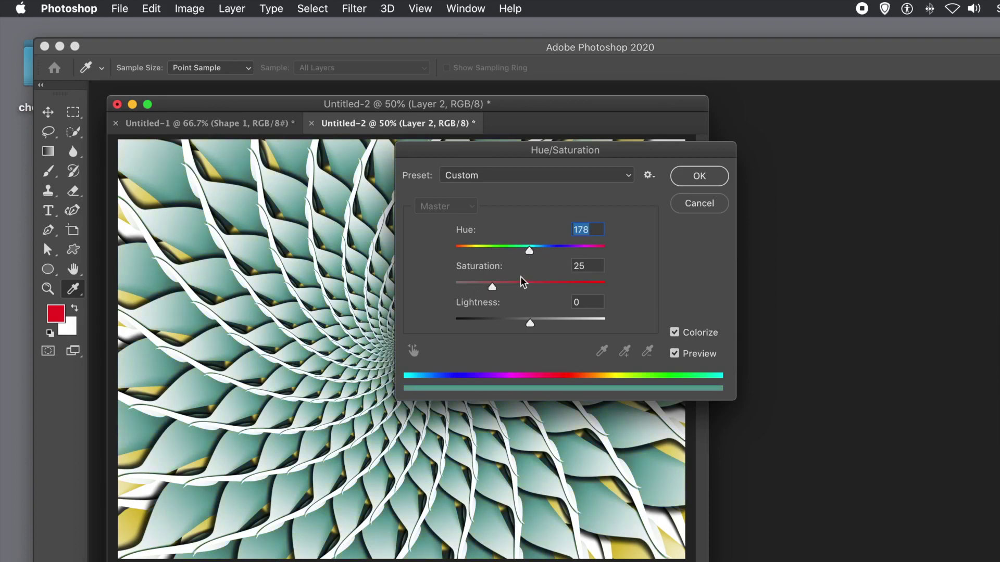
{"action": "mouse_move", "coordinate": [540, 286]}
{"action": "left_mouse_down"}
{"action": "mouse_move", "coordinate": [566, 286]}
{"action": "mouse_move", "coordinate": [536, 282]}
{"action": "left_mouse_up"}
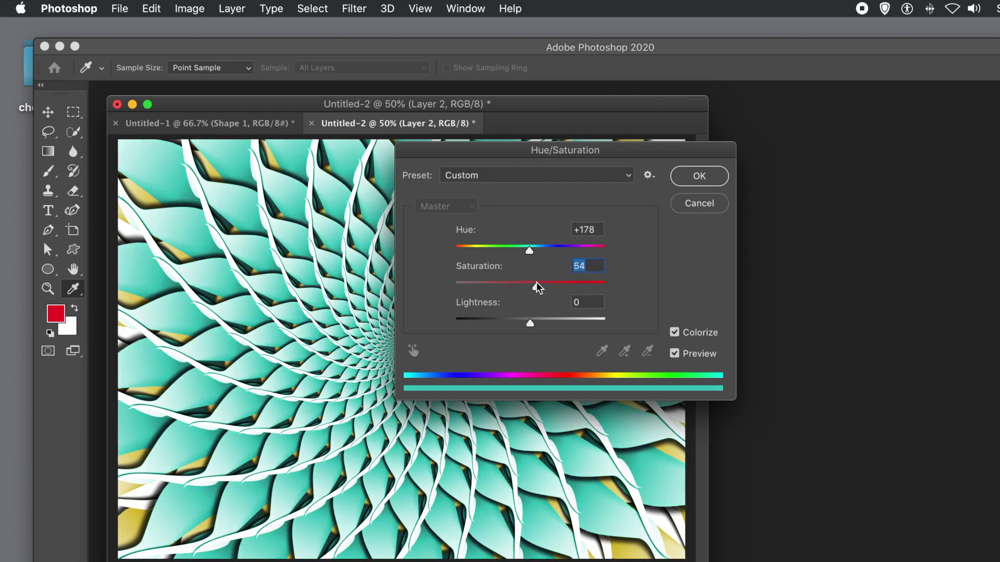
{"action": "left_click", "coordinate": [709, 173]}
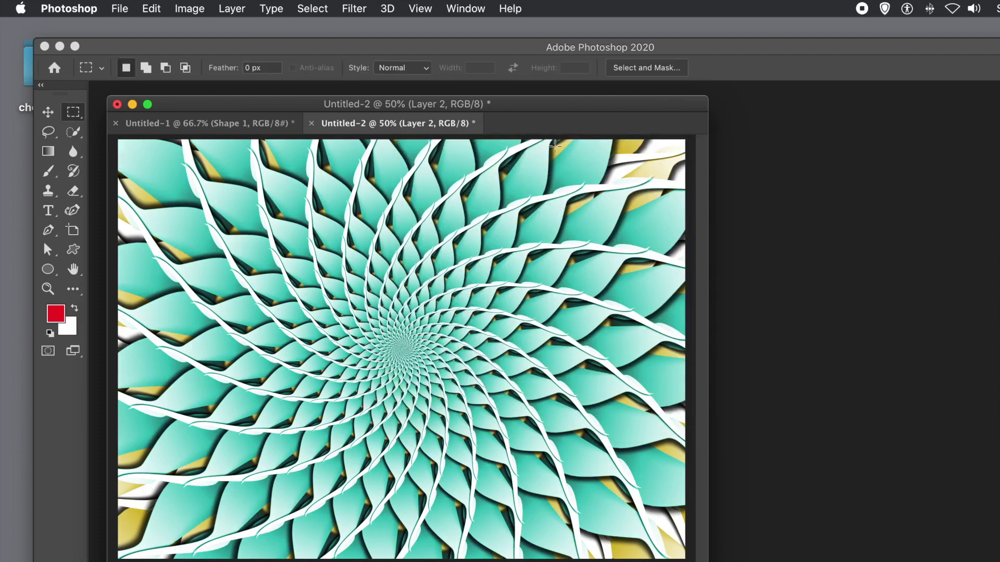
Step: Add a layer above the turquoise spiral and fill it with the dilative rotation Symmetry Fill at a slightly smaller pattern scale
{"action": "left_click", "coordinate": [232, 9]}
{"action": "mouse_move", "coordinate": [380, 27]}
{"action": "left_click", "coordinate": [469, 29]}
{"action": "left_click", "coordinate": [410, 272]}
{"action": "left_click", "coordinate": [151, 9]}
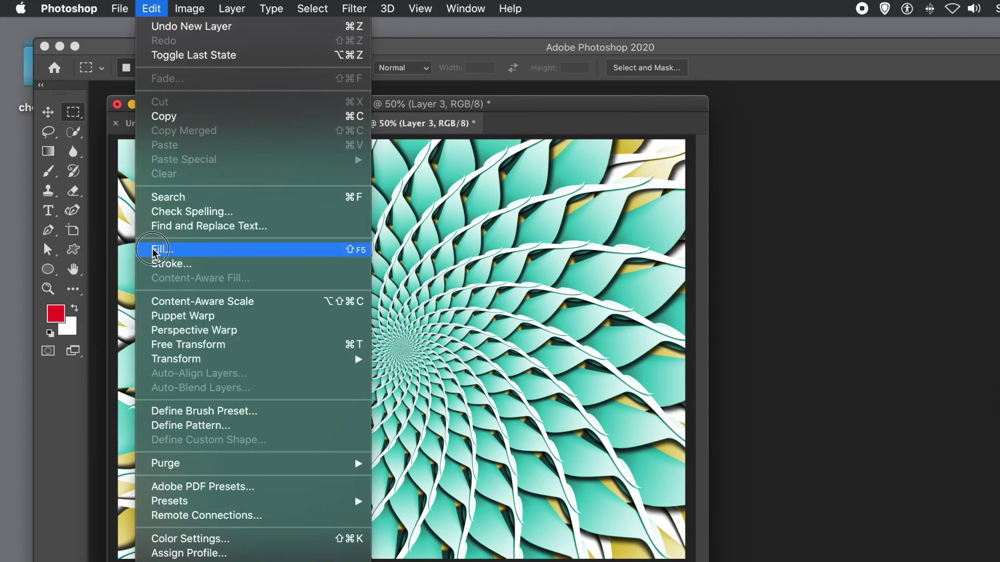
{"action": "left_click", "coordinate": [223, 248]}
{"action": "left_click", "coordinate": [426, 160]}
{"action": "left_click", "coordinate": [971, 202]}
Step: Colorize the spiral on Layer 3 crimson with a Hue/Saturation adjustment, raising the saturation
{"action": "left_click", "coordinate": [189, 8]}
{"action": "mouse_move", "coordinate": [234, 49]}
{"action": "left_click", "coordinate": [437, 129]}
{"action": "left_click", "coordinate": [673, 332]}
{"action": "left_click_drag", "start_coordinate": [493, 285], "coordinate": [521, 284]}
{"action": "left_click", "coordinate": [692, 175]}
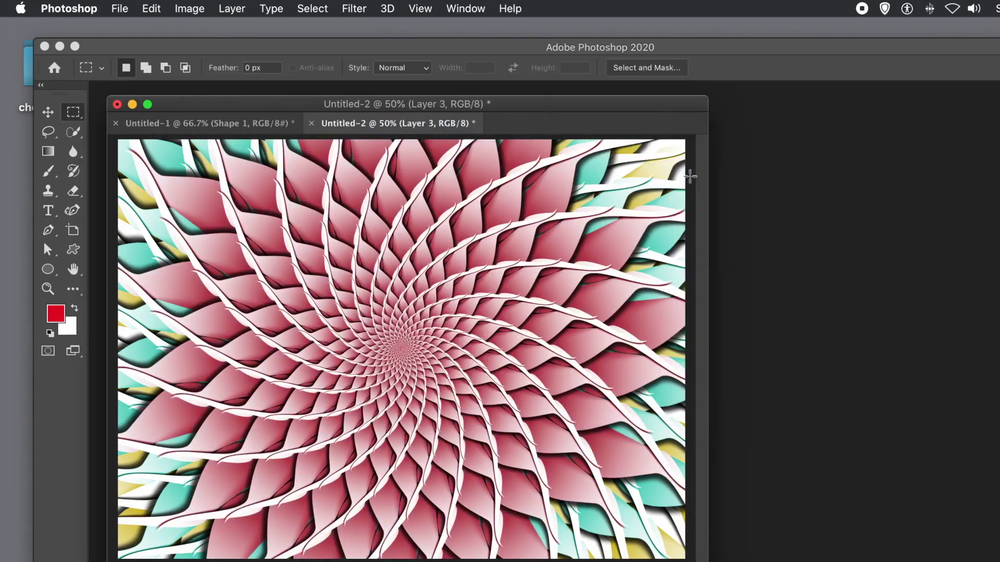
Step: Add a layer above the crimson spiral and apply the same scripted symmetry pattern fill with the pattern scale reduced further
{"action": "left_click", "coordinate": [232, 8]}
{"action": "mouse_move", "coordinate": [379, 27]}
{"action": "left_click", "coordinate": [465, 30]}
{"action": "left_click", "coordinate": [403, 271]}
{"action": "left_click", "coordinate": [151, 9]}
{"action": "left_click", "coordinate": [189, 248]}
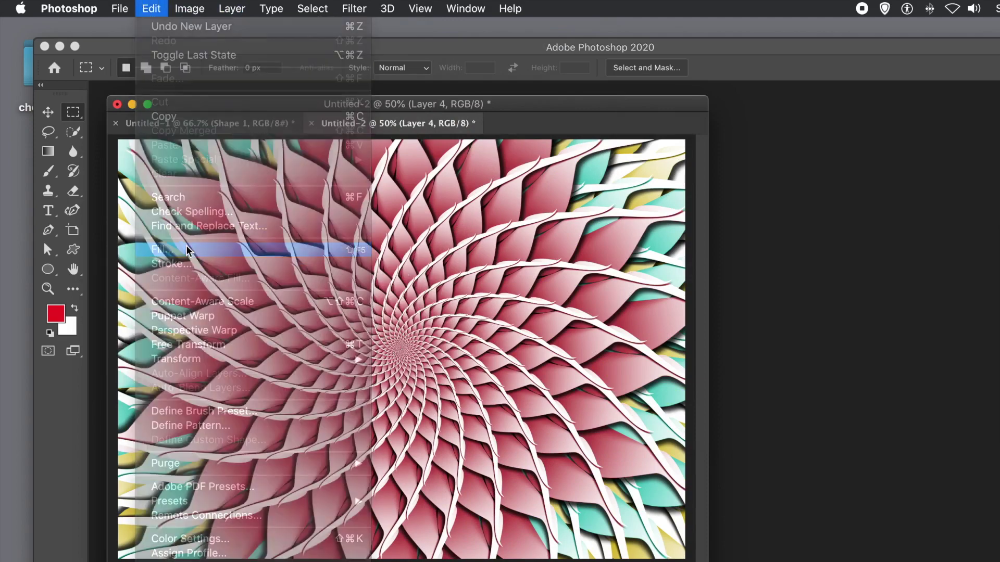
{"action": "left_click", "coordinate": [426, 160]}
{"action": "left_click_drag", "start_coordinate": [841, 274], "coordinate": [792, 275]}
{"action": "left_click", "coordinate": [874, 204]}
Step: Colorize the spiral on Layer 4 blue-violet with a Hue/Saturation adjustment, using a hue of 241 and a saturation of 60
{"action": "left_click", "coordinate": [189, 8]}
{"action": "mouse_move", "coordinate": [234, 49]}
{"action": "left_click", "coordinate": [423, 131]}
{"action": "left_click", "coordinate": [675, 333]}
{"action": "left_click_drag", "start_coordinate": [599, 251], "coordinate": [556, 251]}
{"action": "left_click_drag", "start_coordinate": [492, 285], "coordinate": [544, 285]}
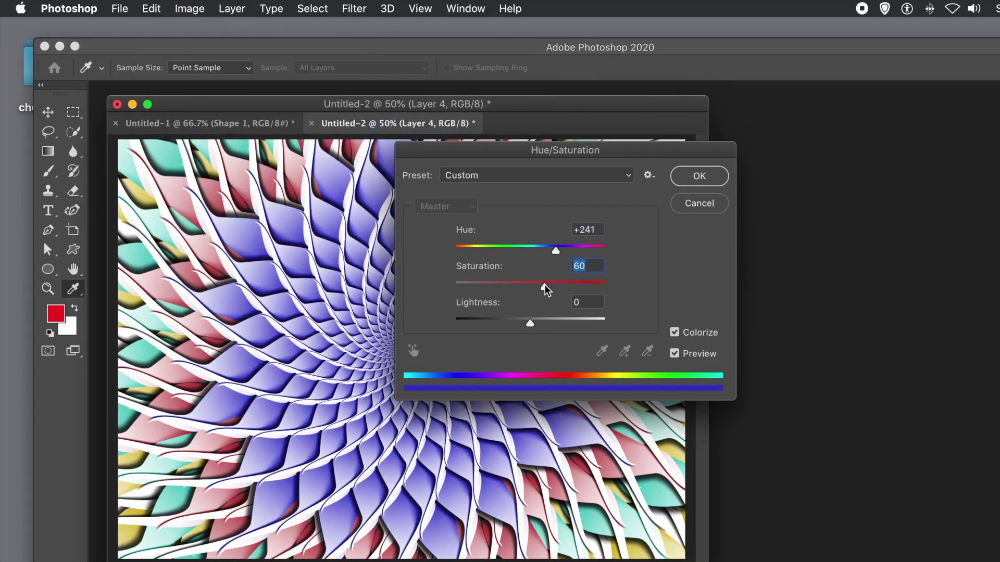
{"action": "left_click", "coordinate": [697, 175]}
Step: Add a layer above the blue-violet spiral and fill it with the dilative rotation symmetry pattern at a scale of 0.77
{"action": "left_click", "coordinate": [232, 8]}
{"action": "mouse_move", "coordinate": [379, 27]}
{"action": "left_click", "coordinate": [470, 32]}
{"action": "left_click", "coordinate": [408, 272]}
{"action": "left_click", "coordinate": [161, 9]}
{"action": "left_click", "coordinate": [173, 250]}
{"action": "left_click", "coordinate": [426, 160]}
{"action": "left_click", "coordinate": [748, 274]}
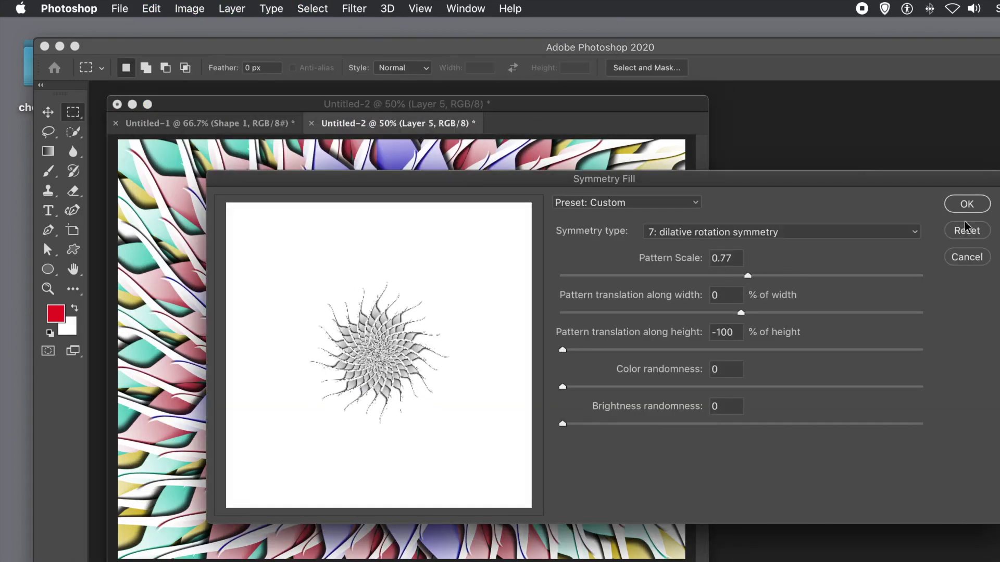
{"action": "left_click_drag", "start_coordinate": [866, 177], "coordinate": [661, 172]}
{"action": "key", "text": "Return"}
Step: Colorize the spiral on Layer 5 bright red with a Hue/Saturation adjustment, using a high saturation
{"action": "left_click", "coordinate": [189, 9]}
{"action": "mouse_move", "coordinate": [219, 45]}
{"action": "left_click", "coordinate": [414, 133]}
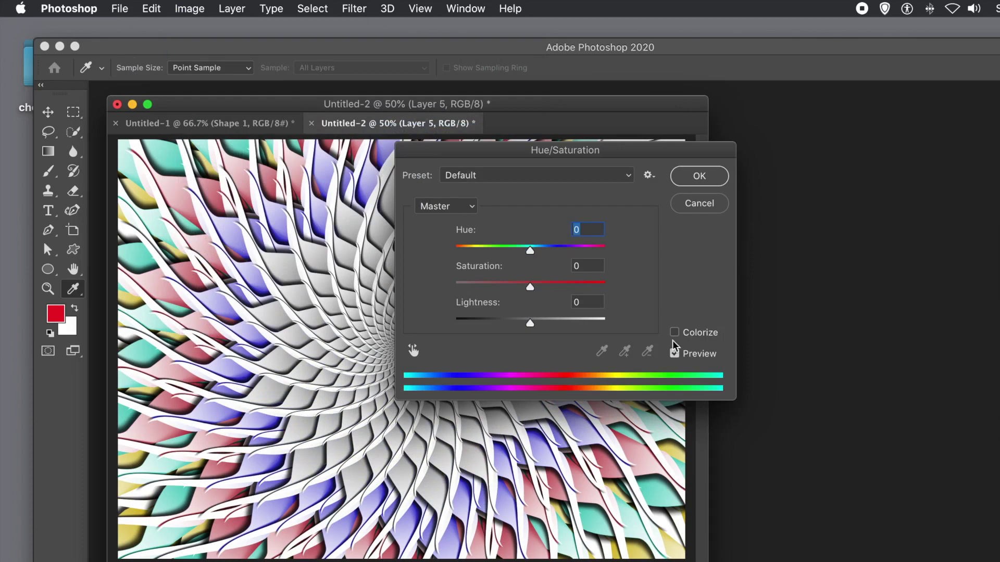
{"action": "left_click", "coordinate": [675, 332]}
{"action": "left_click_drag", "start_coordinate": [493, 283], "coordinate": [575, 283]}
{"action": "left_click", "coordinate": [685, 179]}
{"action": "key", "text": "m"}
Step: Add a layer above the bright red spiral and fill it with a smaller dilative rotation symmetry pattern
{"action": "left_click", "coordinate": [233, 9]}
{"action": "mouse_move", "coordinate": [245, 25]}
{"action": "left_click", "coordinate": [500, 26]}
{"action": "left_click", "coordinate": [404, 271]}
{"action": "left_click", "coordinate": [156, 9]}
{"action": "left_click", "coordinate": [219, 250]}
{"action": "left_click", "coordinate": [426, 160]}
{"action": "mouse_move", "coordinate": [748, 276]}
{"action": "left_mouse_down"}
{"action": "mouse_move", "coordinate": [705, 277]}
{"action": "mouse_move", "coordinate": [752, 276]}
{"action": "left_mouse_up"}
{"action": "left_click", "coordinate": [966, 204]}
Step: Colorize the spiral on Layer 6 golden orange with a Hue/Saturation adjustment, shifting the hue and strongly raising the saturation
{"action": "key", "text": "super+u"}
{"action": "left_click_drag", "start_coordinate": [530, 251], "coordinate": [566, 250]}
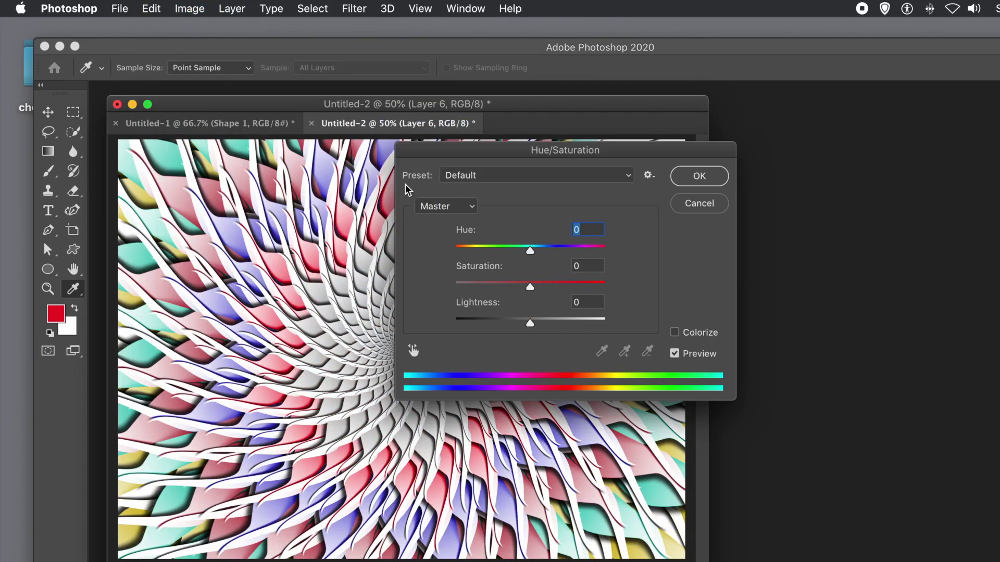
{"action": "left_click", "coordinate": [675, 332]}
{"action": "left_click_drag", "start_coordinate": [533, 286], "coordinate": [571, 286]}
{"action": "left_click_drag", "start_coordinate": [603, 249], "coordinate": [471, 250]}
{"action": "left_click_drag", "start_coordinate": [571, 287], "coordinate": [593, 286]}
{"action": "left_click", "coordinate": [681, 172]}
Step: Add a layer above the orange spiral and fill it with the dilative rotation symmetry pattern at a scale of 0.64
{"action": "left_click", "coordinate": [237, 11]}
{"action": "mouse_move", "coordinate": [240, 27]}
{"action": "left_click", "coordinate": [422, 26]}
{"action": "left_click", "coordinate": [411, 272]}
{"action": "left_click", "coordinate": [151, 9]}
{"action": "left_click", "coordinate": [162, 248]}
{"action": "left_click", "coordinate": [427, 159]}
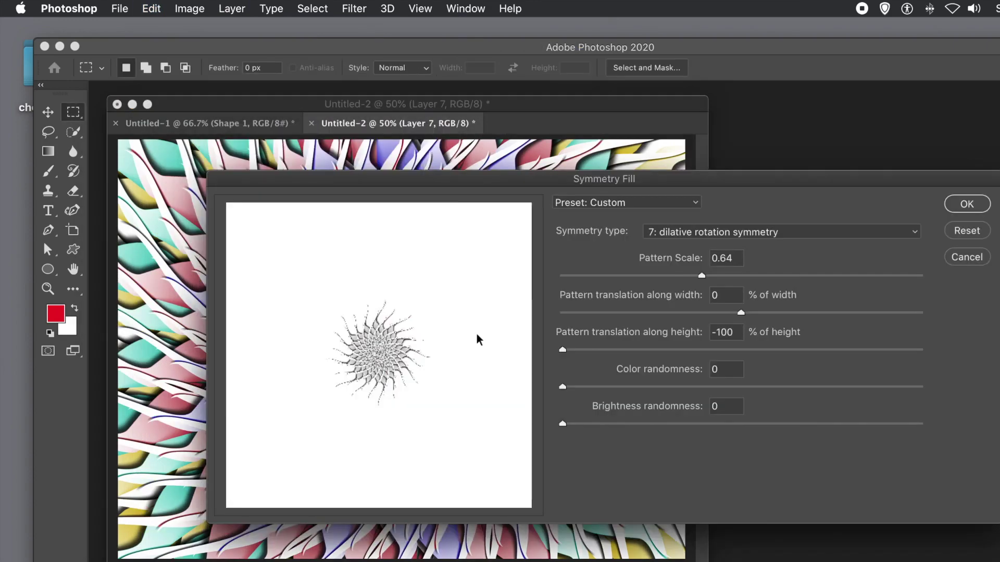
{"action": "key", "text": "Return"}
Step: Colorize the innermost spiral on Layer 7 light blue with a Hue/Saturation adjustment, using a high saturation
{"action": "left_click", "coordinate": [189, 8]}
{"action": "mouse_move", "coordinate": [224, 47]}
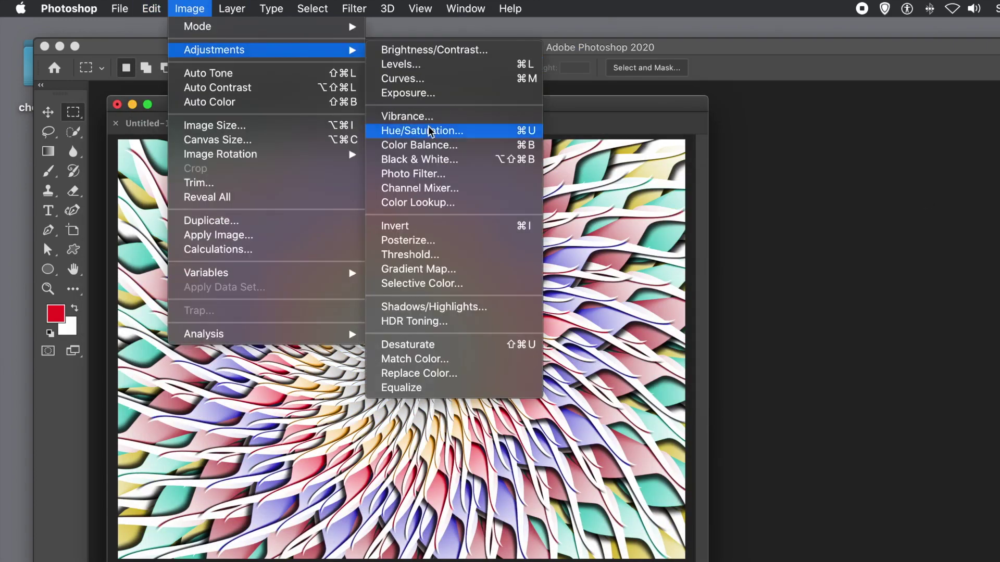
{"action": "left_click", "coordinate": [413, 130]}
{"action": "left_click", "coordinate": [674, 332]}
{"action": "left_click_drag", "start_coordinate": [602, 247], "coordinate": [549, 249]}
{"action": "left_click_drag", "start_coordinate": [575, 287], "coordinate": [599, 287]}
{"action": "left_click", "coordinate": [695, 179]}
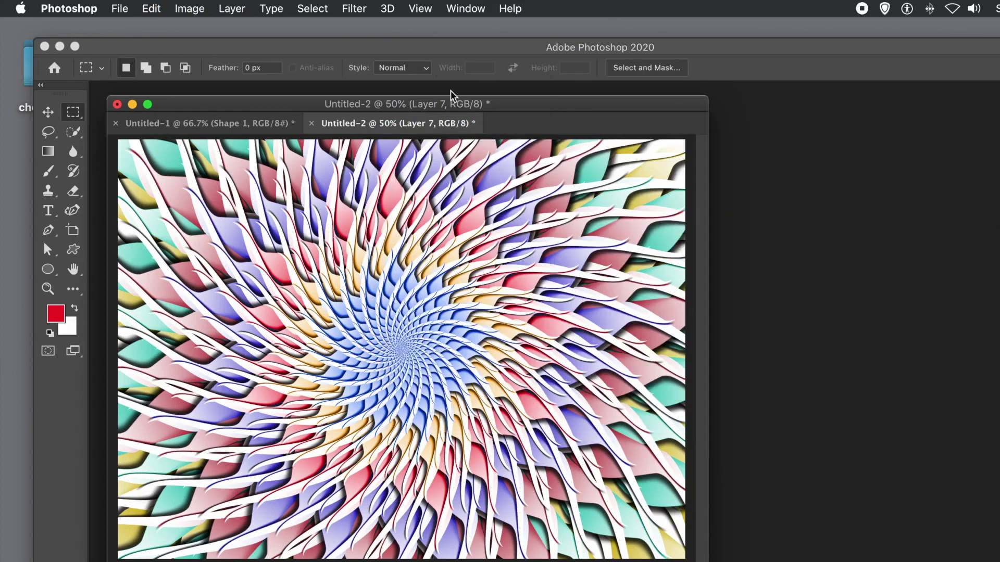
Step: Show the layer list and give Layer 7 a 4 px black outside stroke as a layer style
{"action": "left_click", "coordinate": [465, 8]}
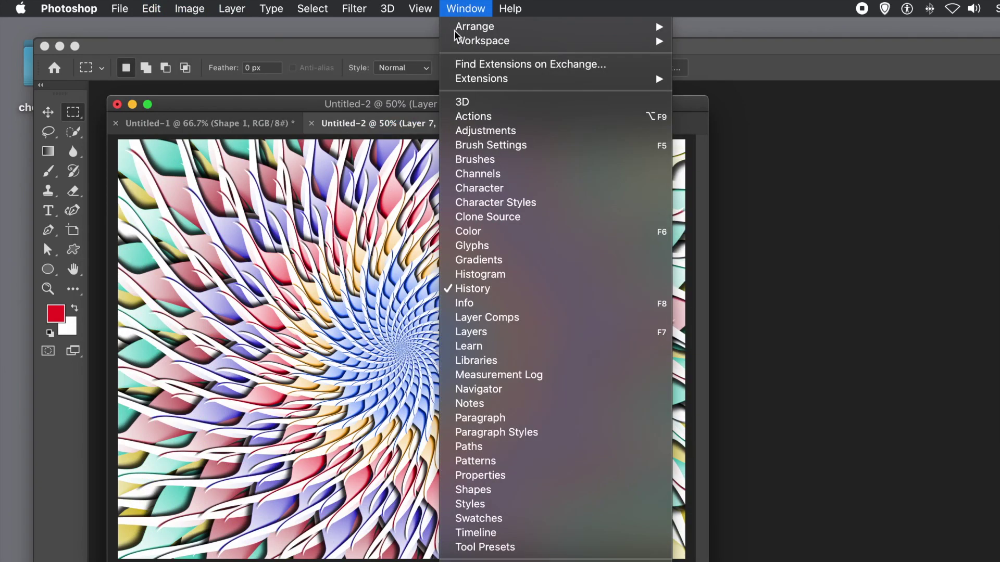
{"action": "left_click", "coordinate": [474, 335]}
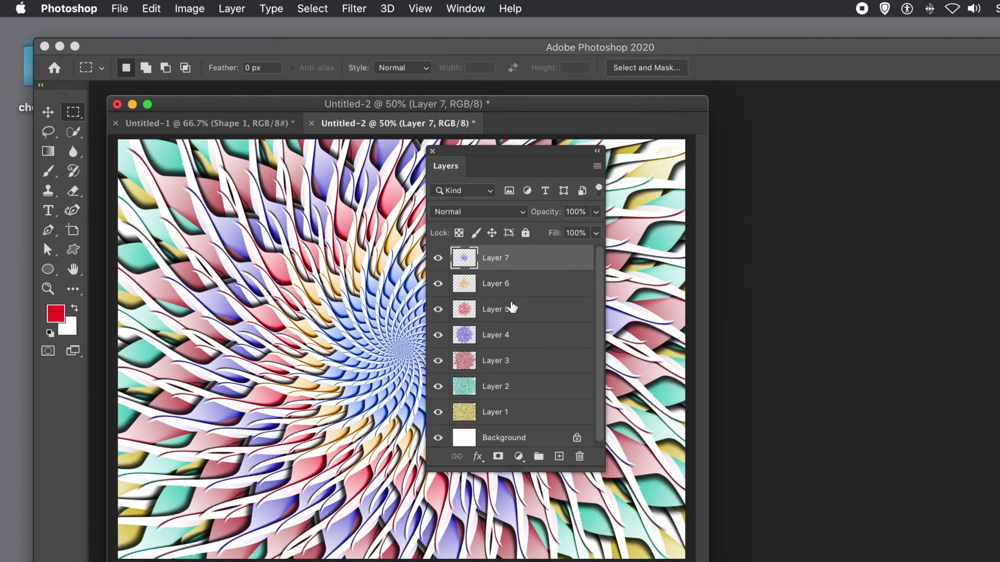
{"action": "left_click", "coordinate": [245, 7]}
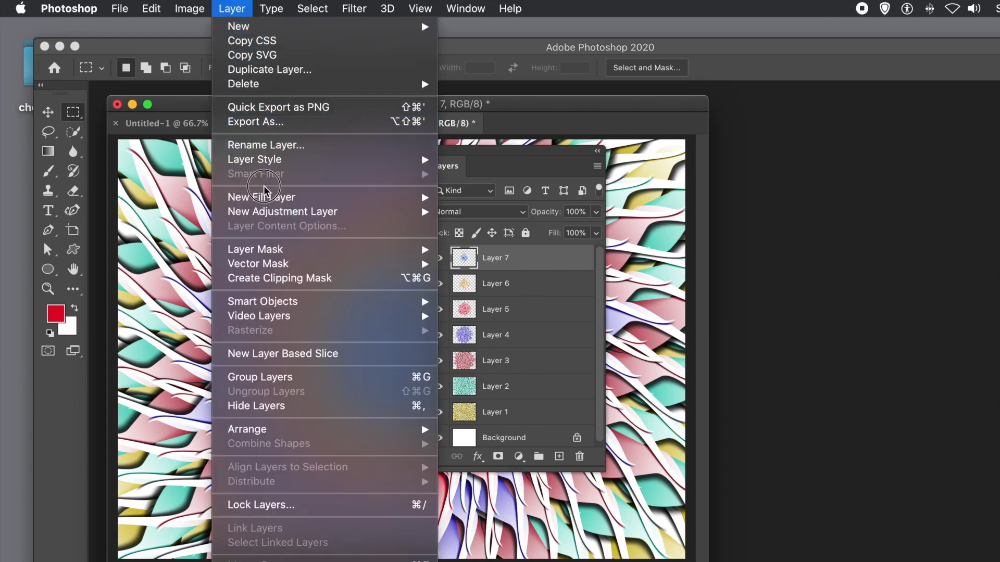
{"action": "mouse_move", "coordinate": [330, 163]}
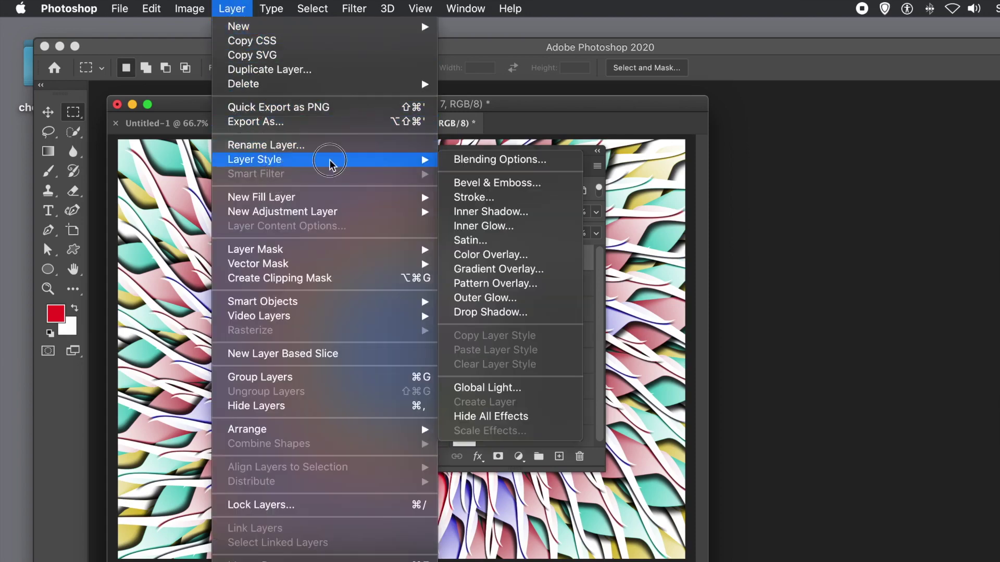
{"action": "left_click", "coordinate": [489, 200]}
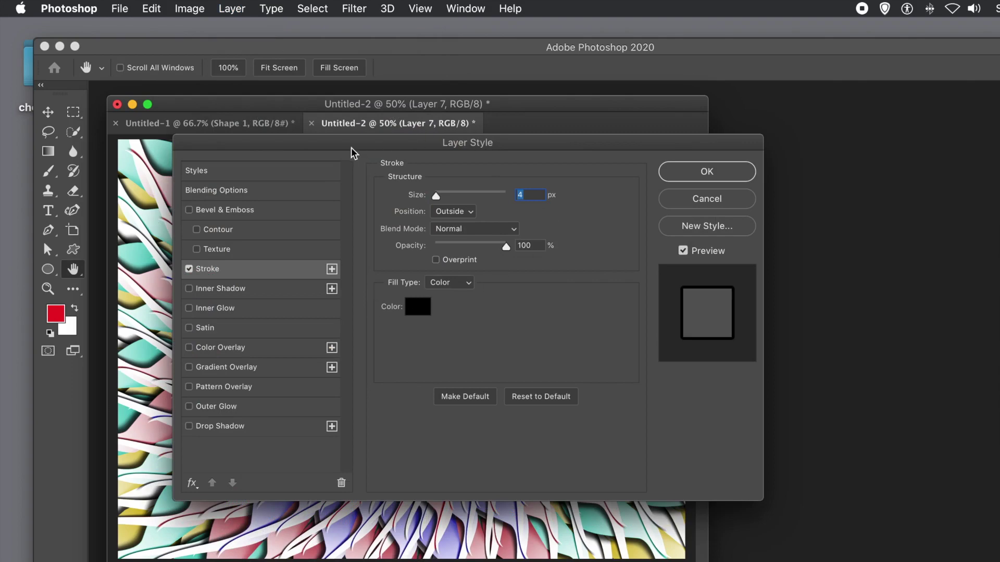
{"action": "left_click_drag", "start_coordinate": [346, 150], "coordinate": [497, 138]}
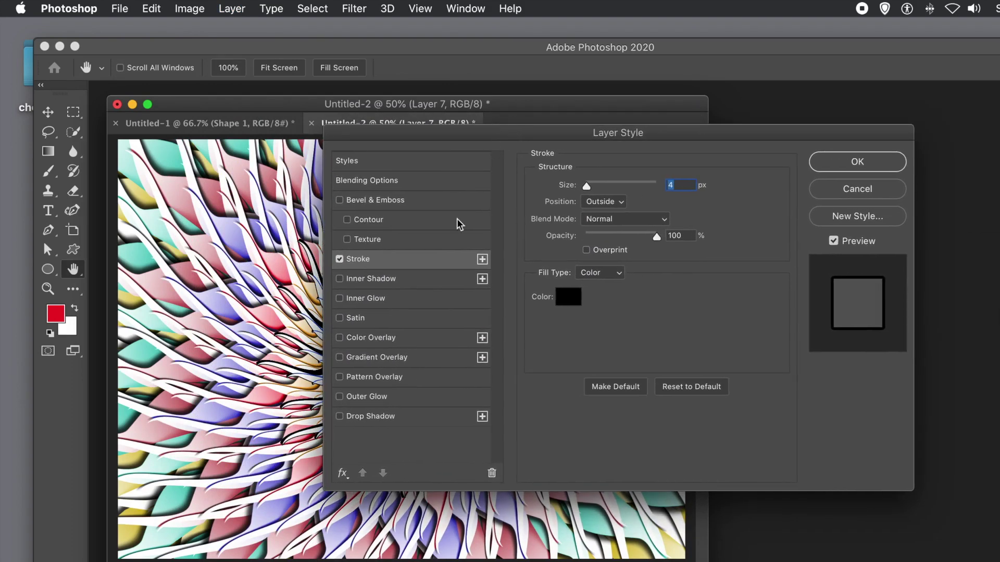
Step: Add a drop shadow to Layer 7, try Bevel & Emboss, and apply the layer style without the bevel
{"action": "left_click", "coordinate": [339, 417]}
{"action": "left_click_drag", "start_coordinate": [404, 133], "coordinate": [518, 132]}
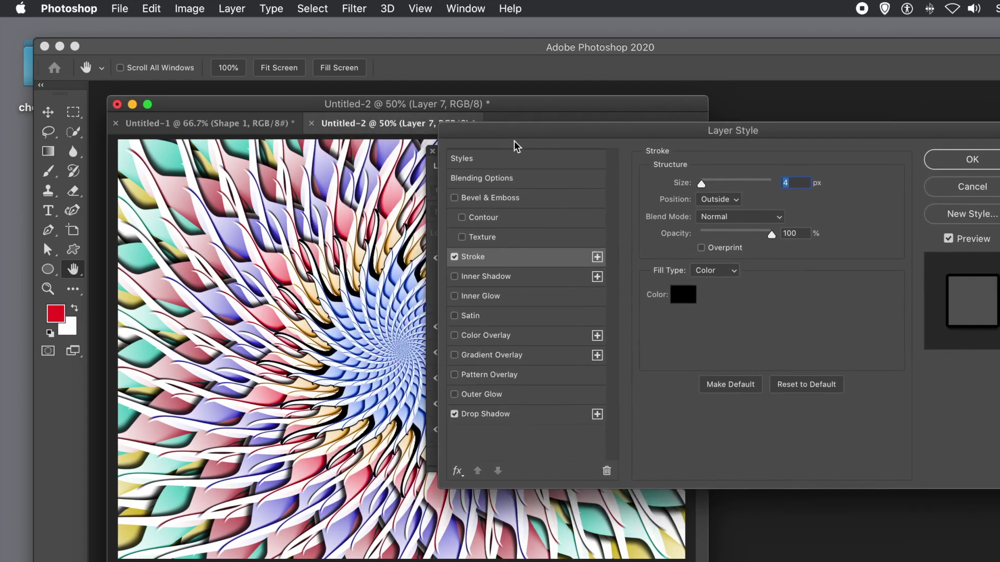
{"action": "left_click", "coordinate": [457, 198]}
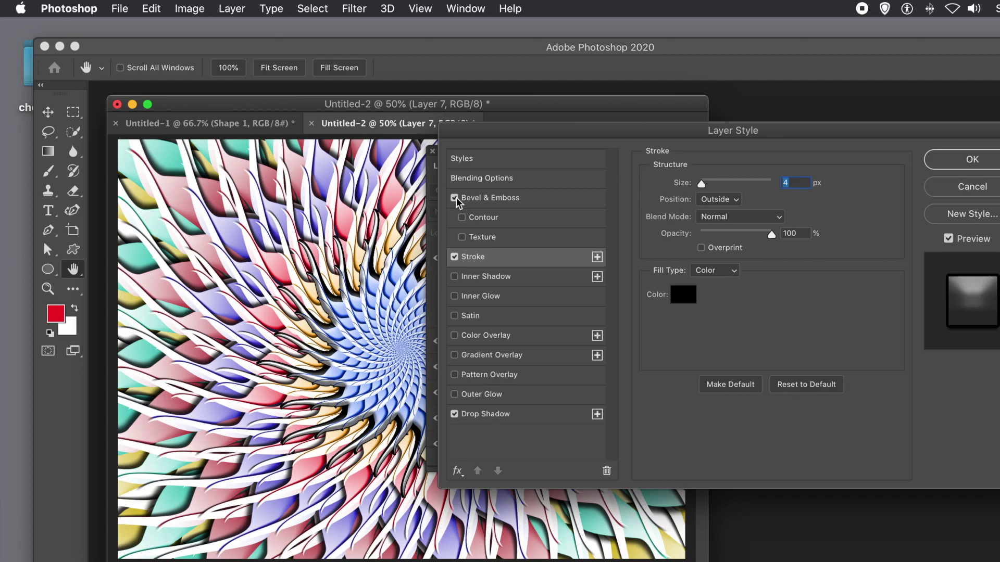
{"action": "left_click", "coordinate": [455, 197]}
{"action": "left_click_drag", "start_coordinate": [607, 135], "coordinate": [369, 142]}
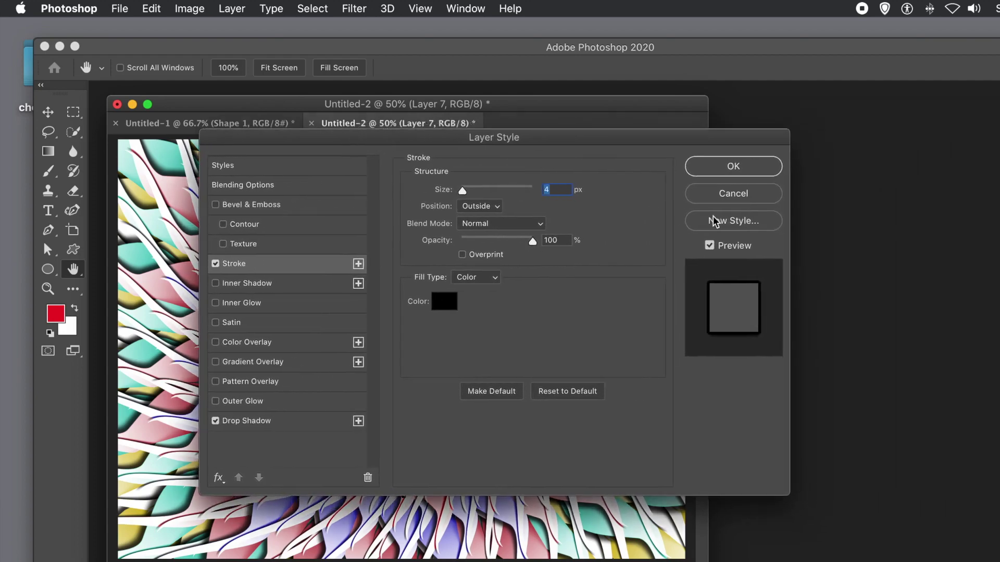
{"action": "left_click", "coordinate": [706, 166]}
{"action": "key", "text": "m"}
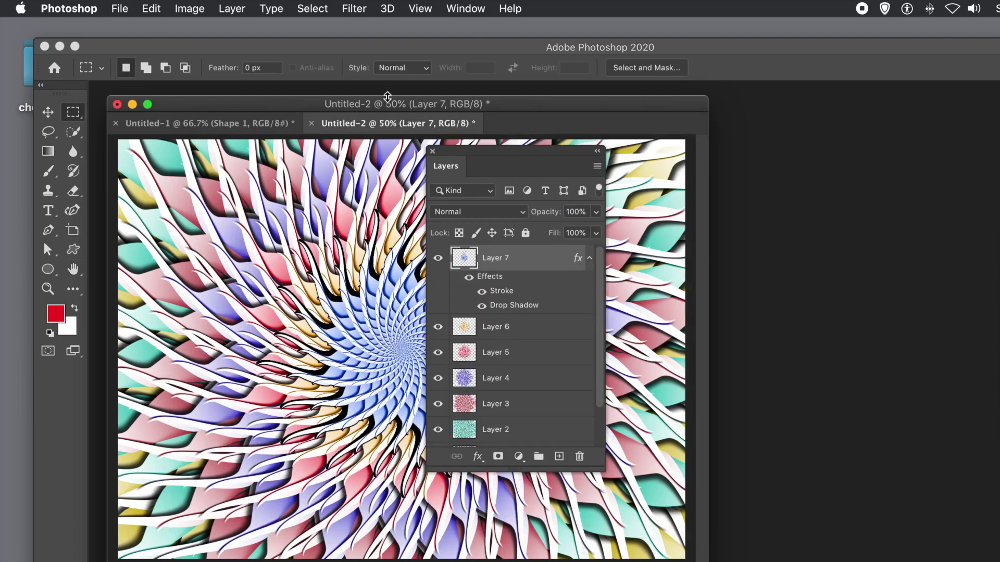
Step: Flatten the image so all spiral layers merge into the background
{"action": "left_click_drag", "start_coordinate": [475, 156], "coordinate": [608, 155]}
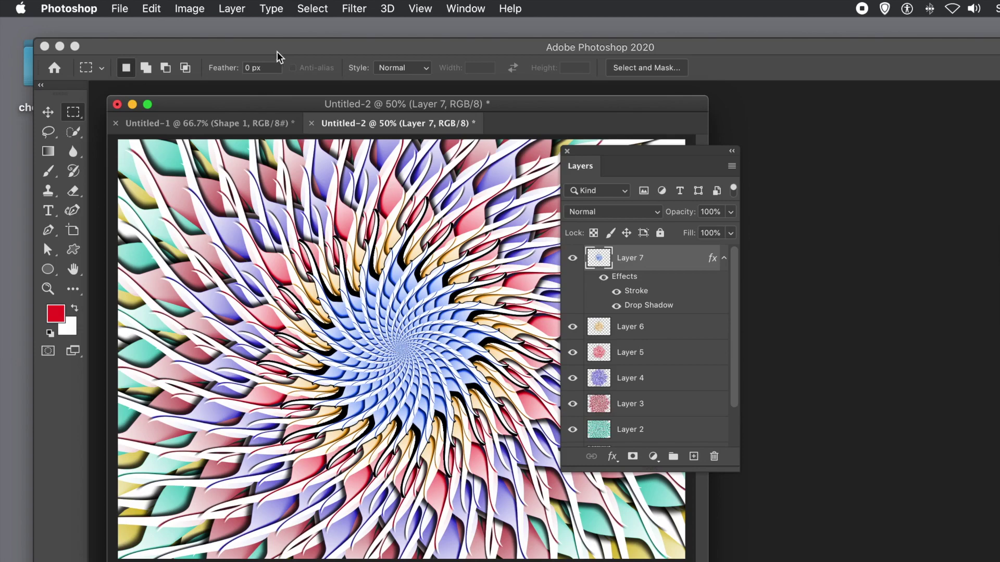
{"action": "left_click", "coordinate": [240, 14]}
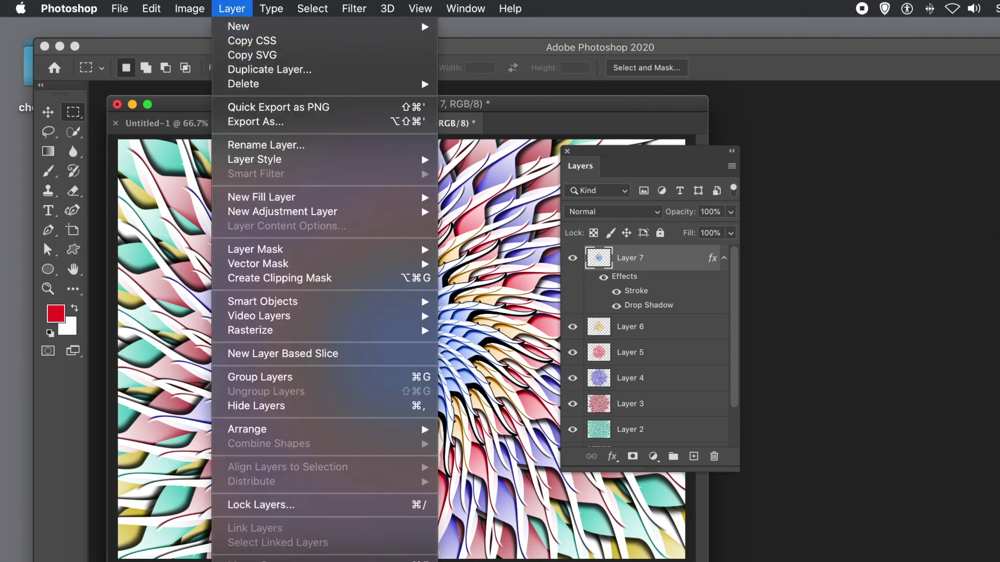
{"action": "left_click", "coordinate": [261, 561]}
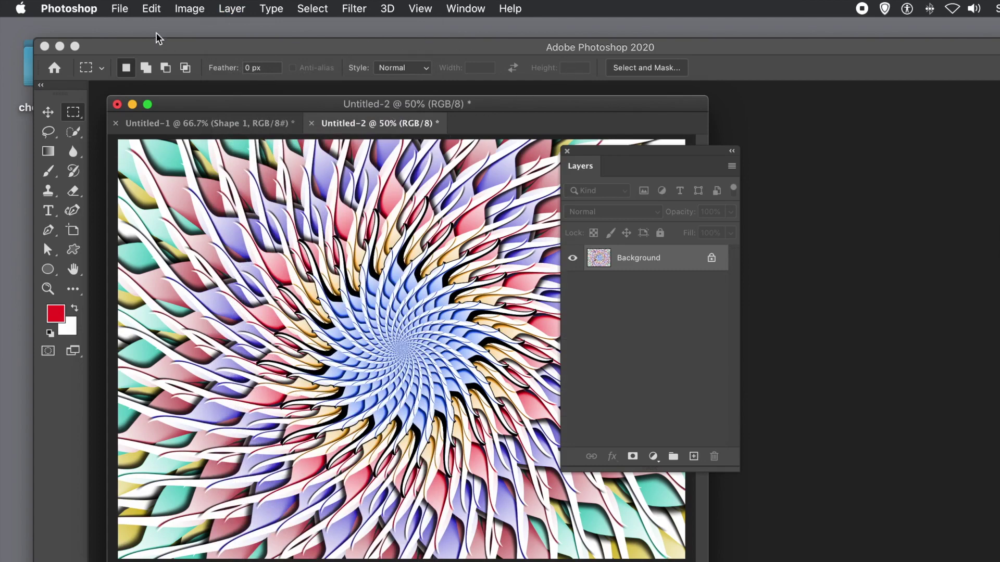
Step: Intensify the flattened image's colors with a Vibrance adjustment of +59 vibrance and +84 saturation
{"action": "left_click", "coordinate": [190, 9]}
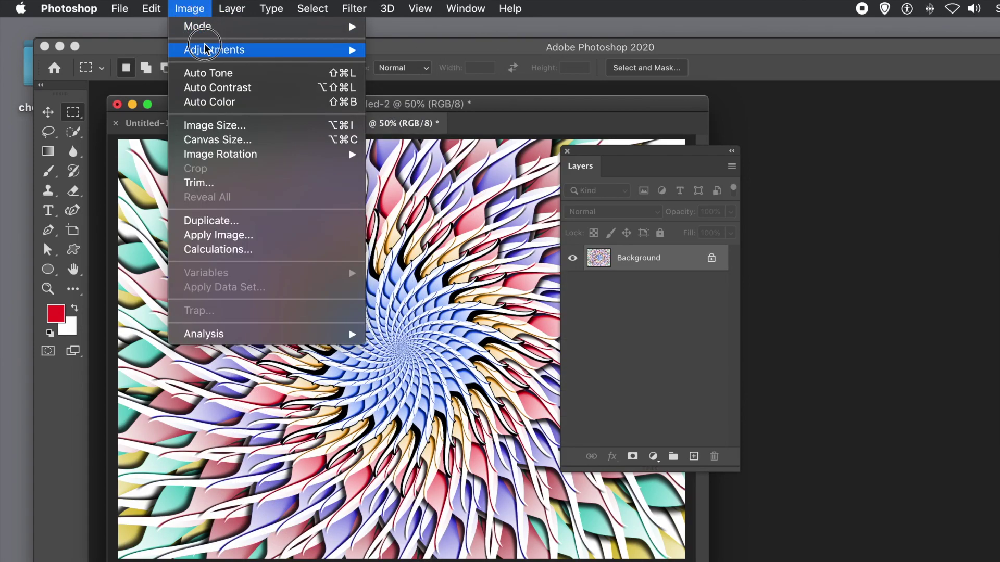
{"action": "left_click", "coordinate": [334, 63]}
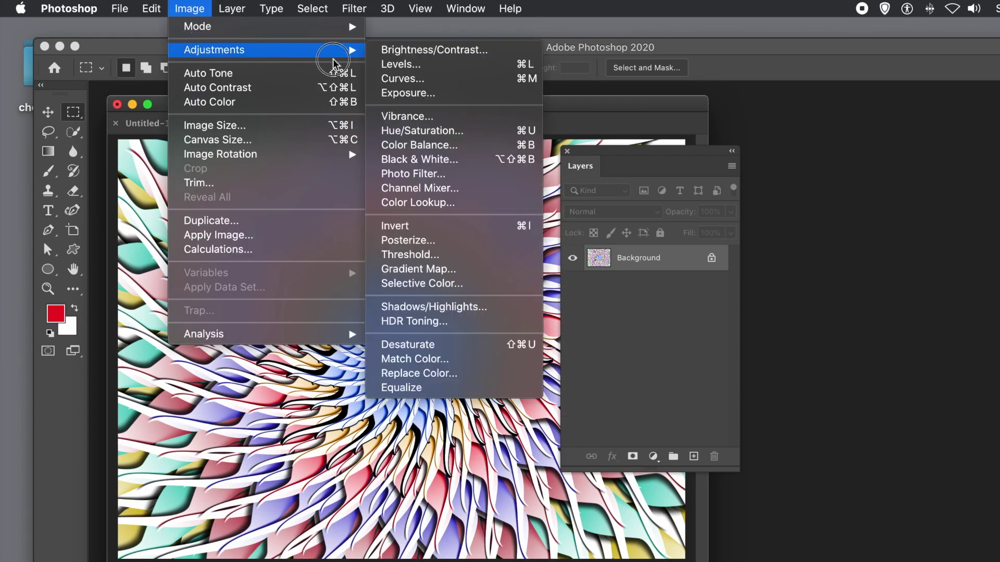
{"action": "left_click", "coordinate": [430, 121]}
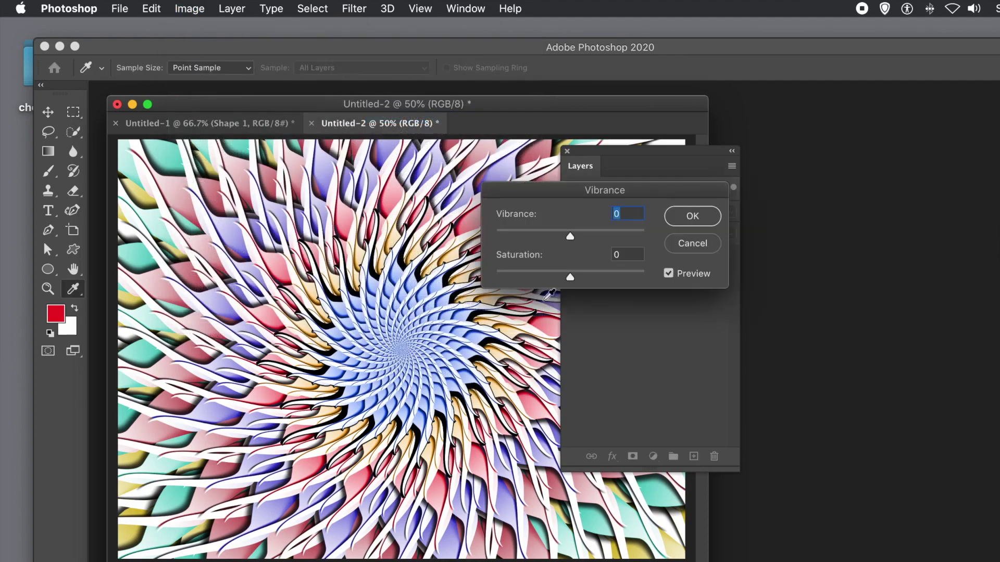
{"action": "left_click_drag", "start_coordinate": [599, 233], "coordinate": [614, 237]}
{"action": "left_click_drag", "start_coordinate": [619, 273], "coordinate": [625, 275]}
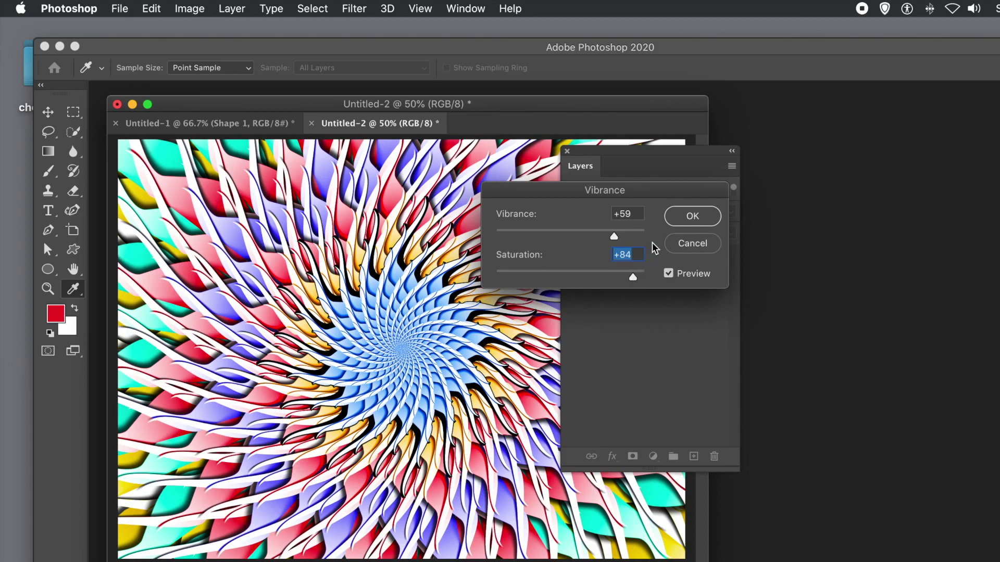
{"action": "left_click", "coordinate": [693, 215]}
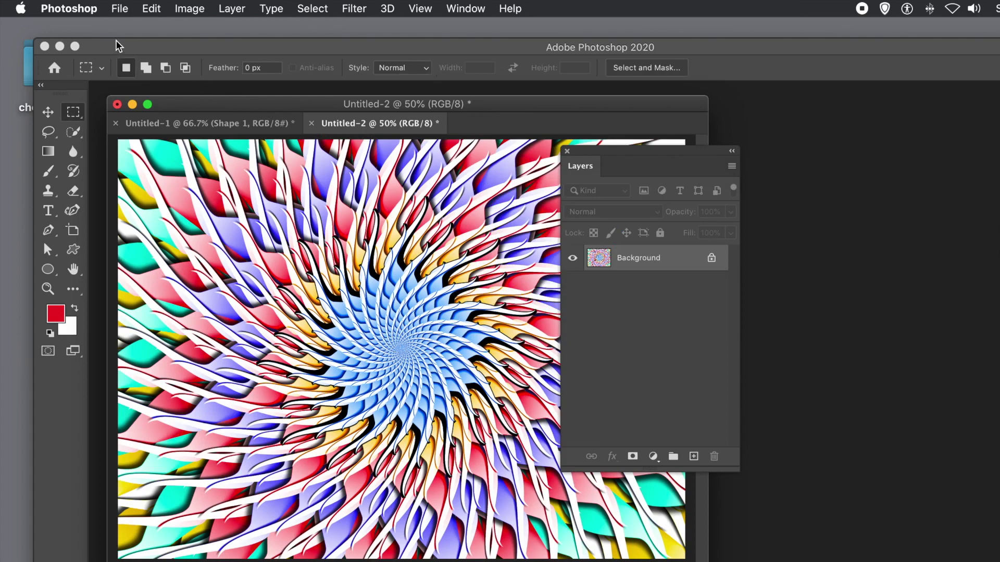
Step: Try a Hue/Saturation adjustment with hue -104 and saturation +37 on the flattened image, and undo it
{"action": "left_click", "coordinate": [202, 10]}
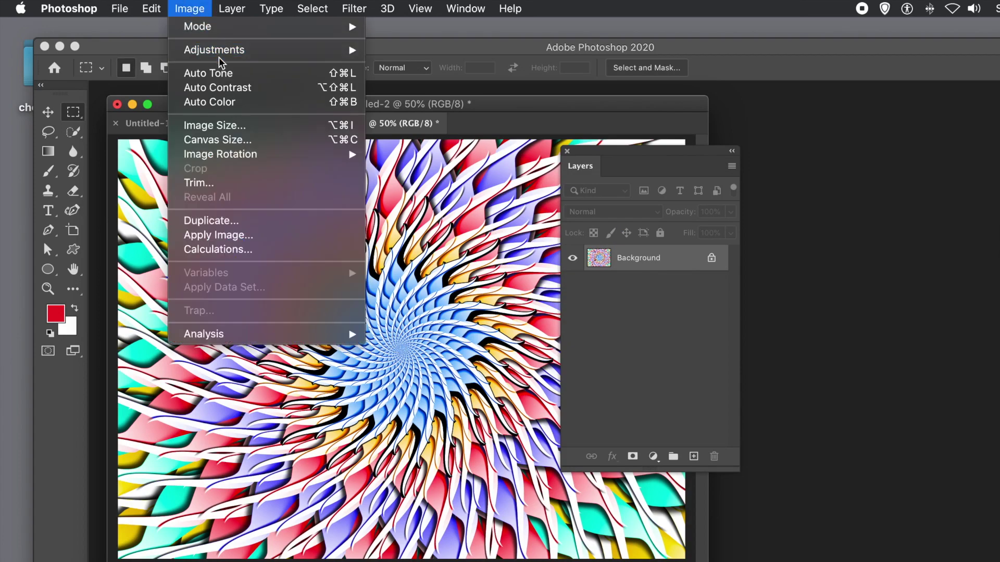
{"action": "mouse_move", "coordinate": [223, 54]}
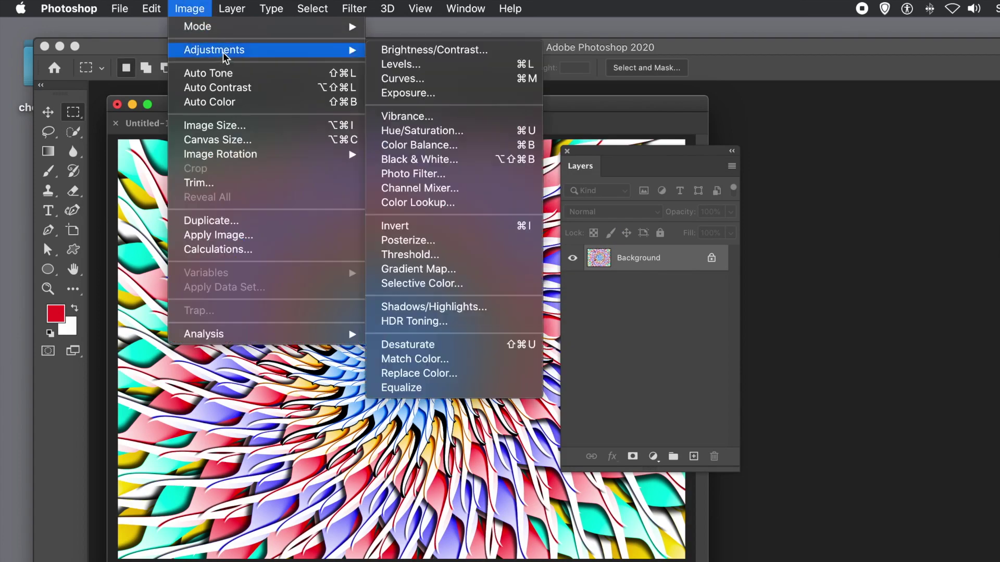
{"action": "left_click", "coordinate": [415, 132]}
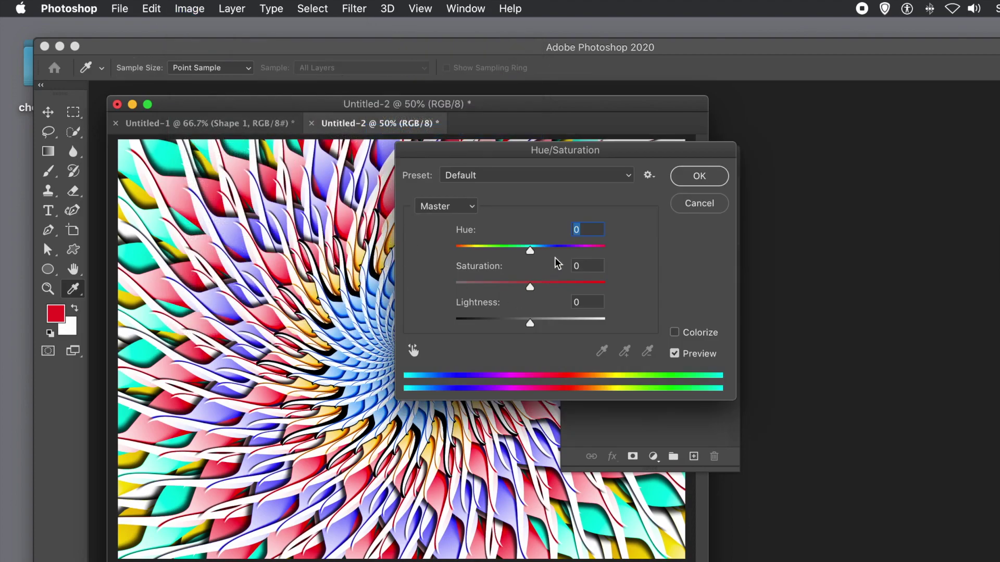
{"action": "left_click_drag", "start_coordinate": [561, 251], "coordinate": [581, 251]}
{"action": "left_click_drag", "start_coordinate": [512, 149], "coordinate": [643, 156]}
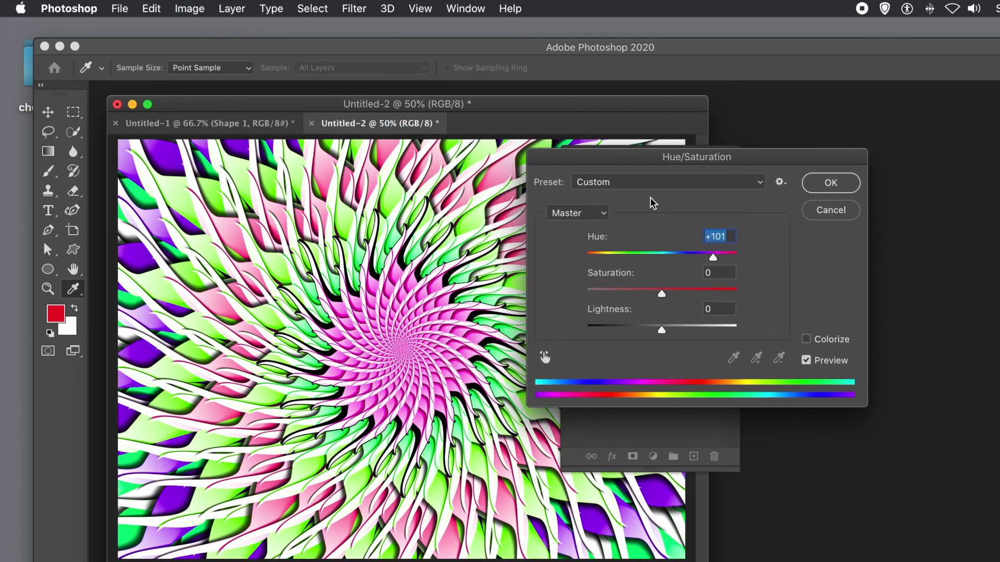
{"action": "left_click", "coordinate": [611, 258]}
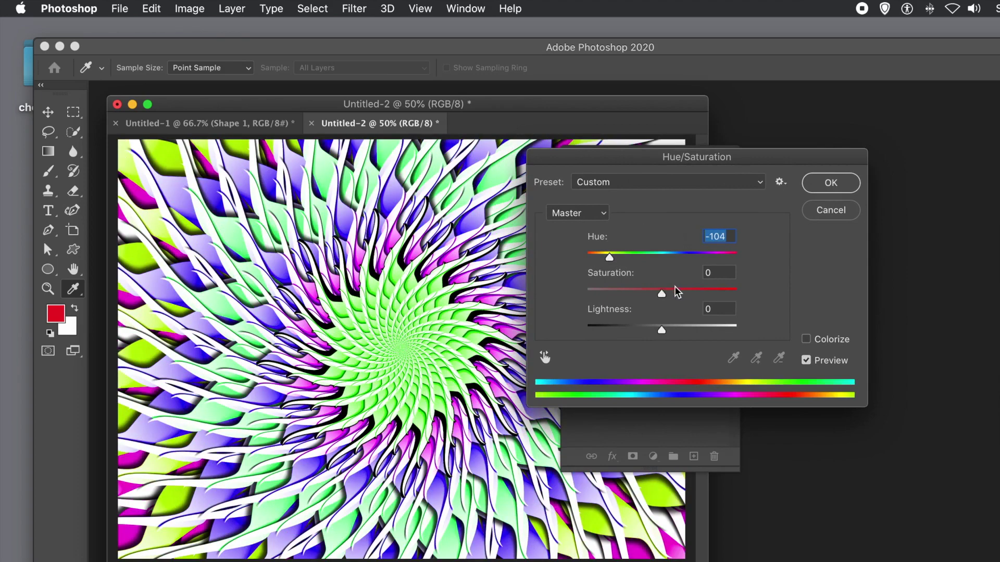
{"action": "left_click_drag", "start_coordinate": [682, 288], "coordinate": [690, 290]}
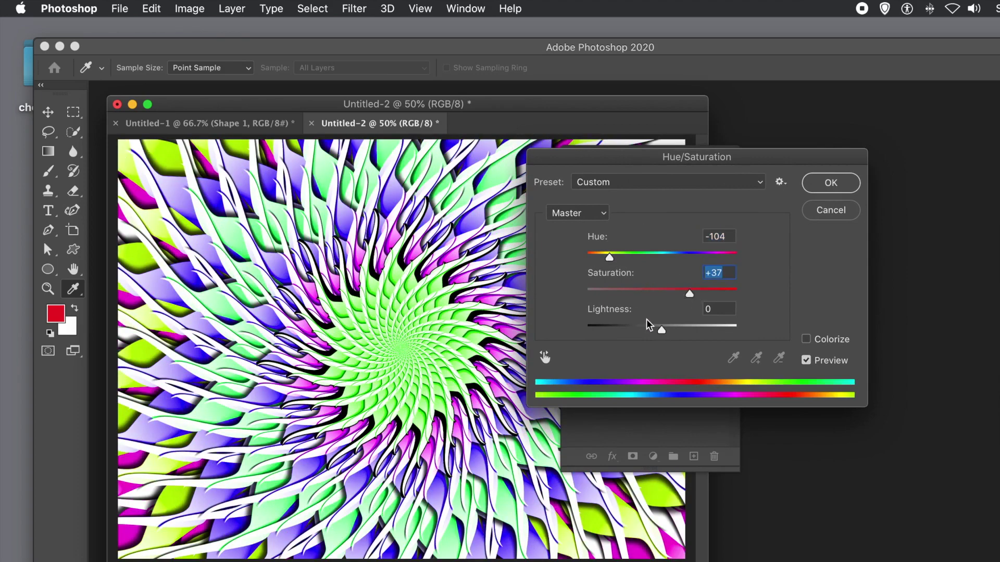
{"action": "left_click", "coordinate": [819, 187]}
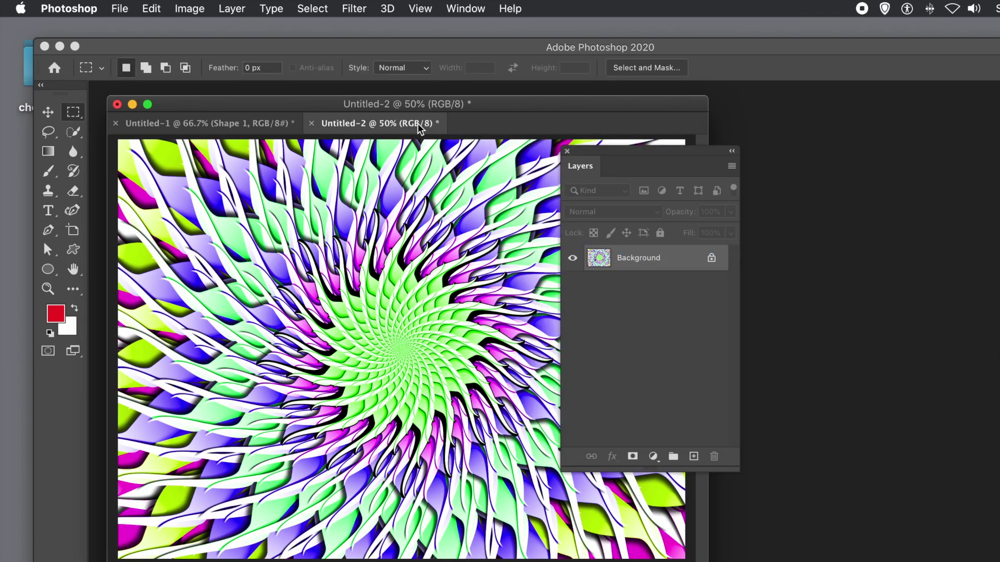
{"action": "left_click", "coordinate": [145, 9]}
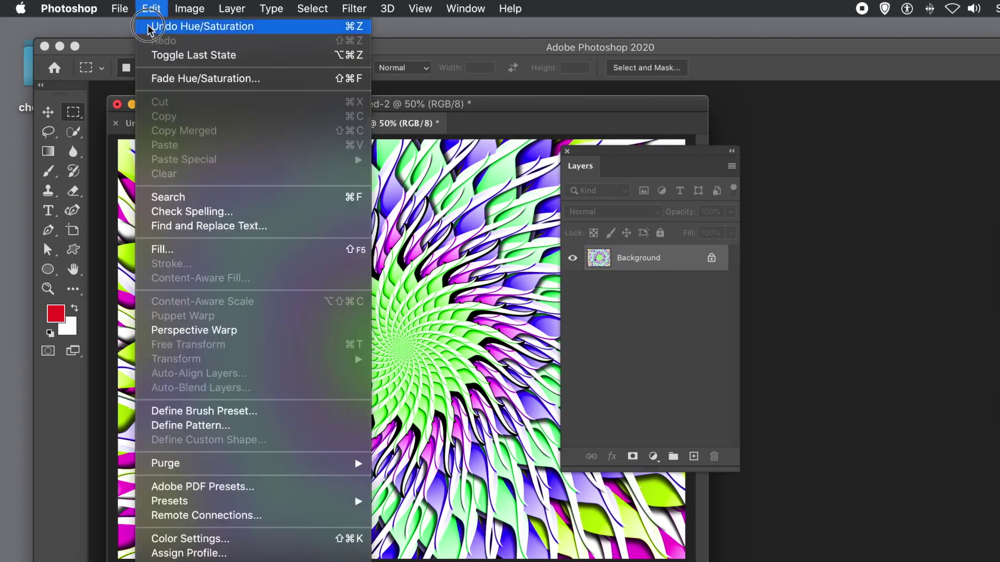
{"action": "left_click", "coordinate": [150, 27]}
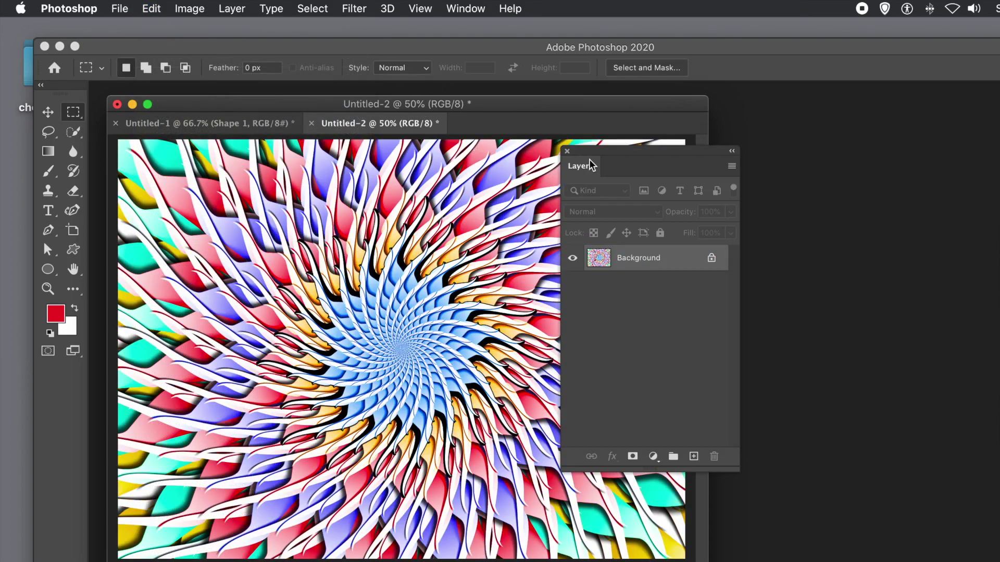
Step: Apply the Oil Paint filter with stylization 9.3, cleanliness 9.3, scale 0.8, bristle detail 10.0 and lighting off
{"action": "left_click_drag", "start_coordinate": [593, 152], "coordinate": [640, 153]}
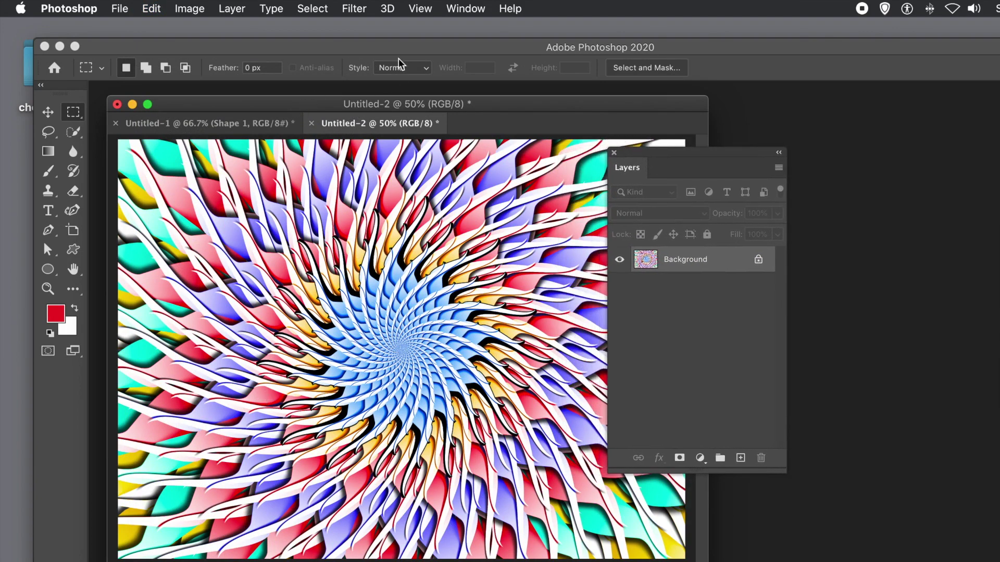
{"action": "left_click", "coordinate": [348, 9]}
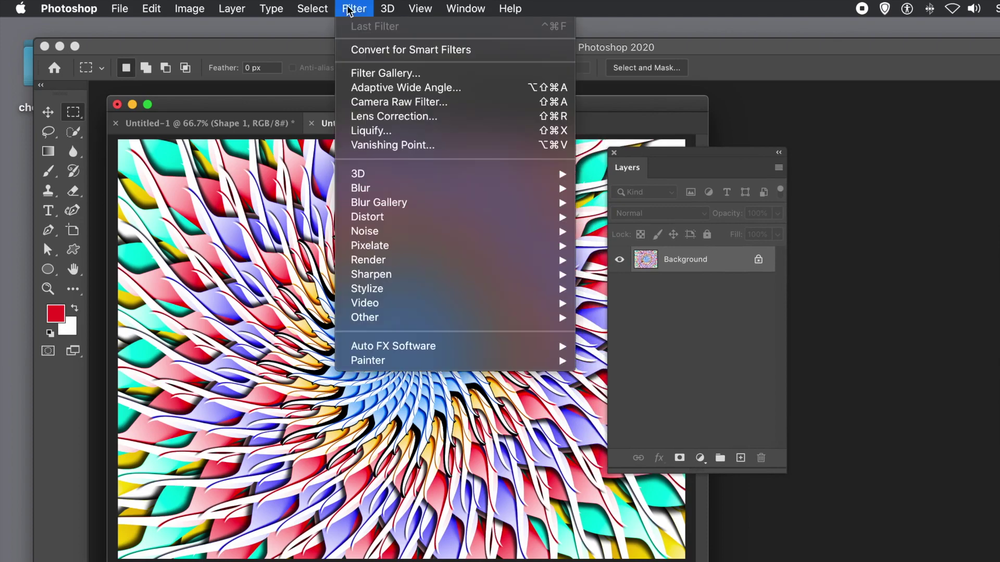
{"action": "mouse_move", "coordinate": [392, 223]}
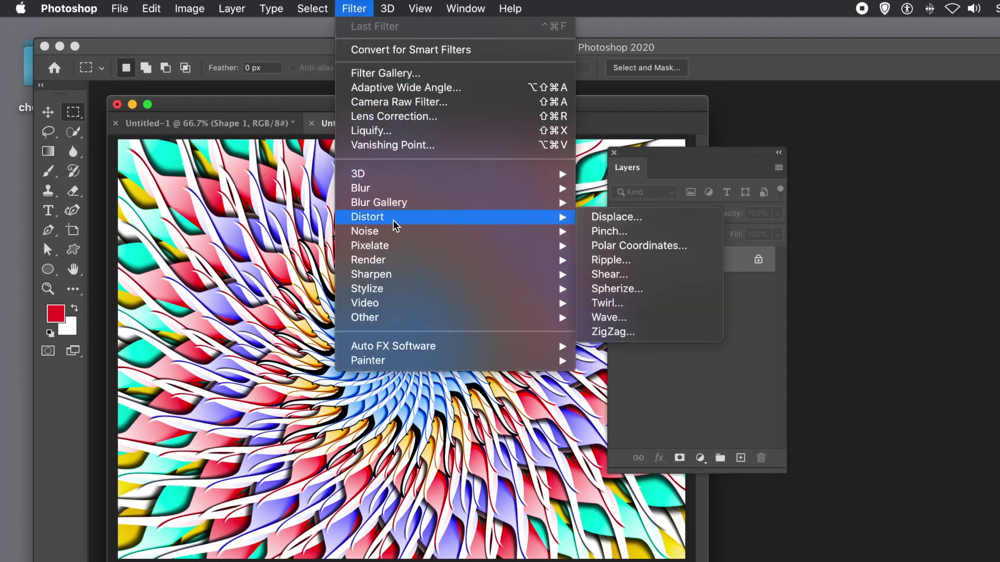
{"action": "mouse_move", "coordinate": [423, 290]}
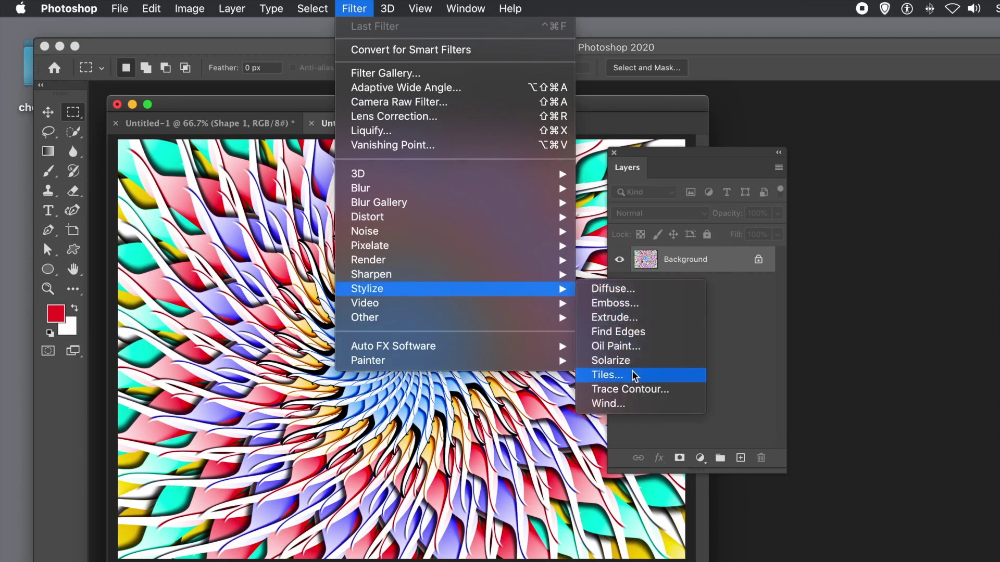
{"action": "left_click", "coordinate": [636, 346]}
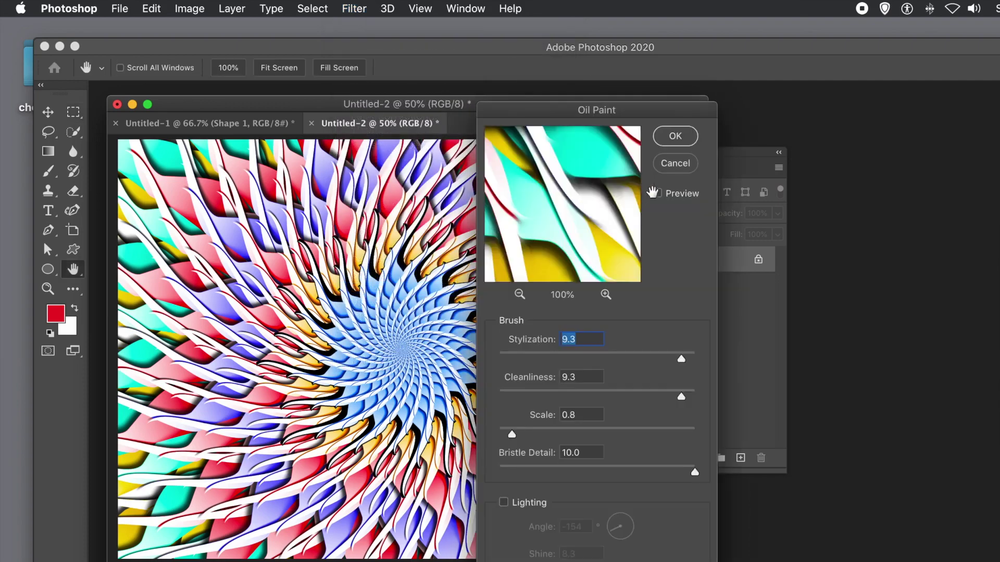
{"action": "left_click", "coordinate": [677, 138]}
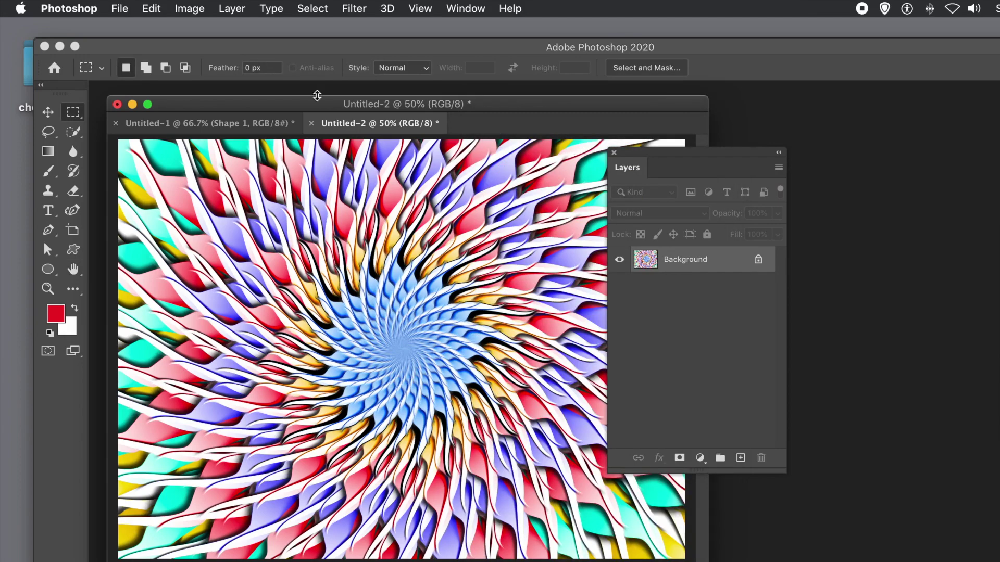
Step: Try a second pass of the Oil Paint filter on the spiral image, and undo it
{"action": "left_click", "coordinate": [354, 9]}
{"action": "left_click", "coordinate": [354, 26]}
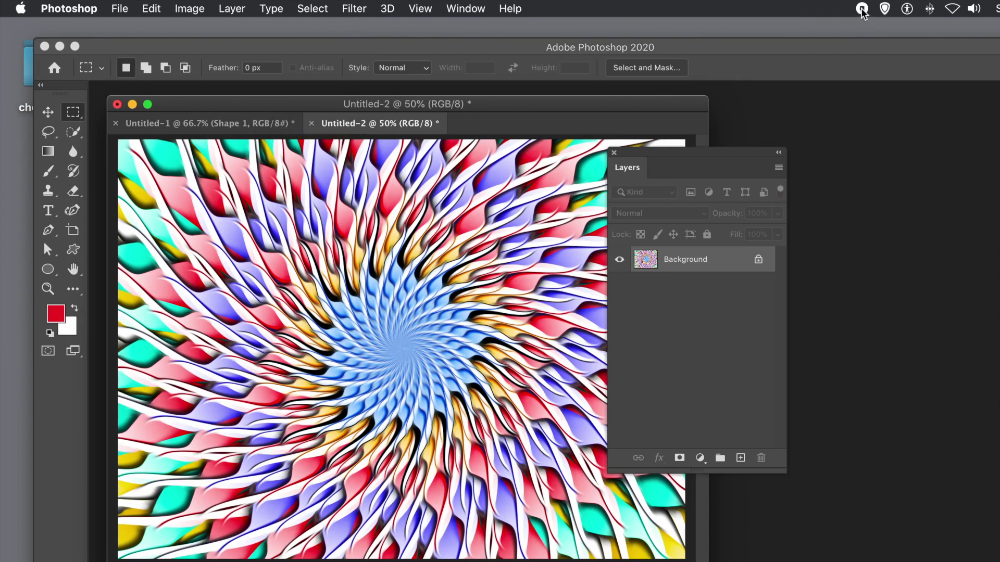
{"action": "left_click", "coordinate": [151, 7]}
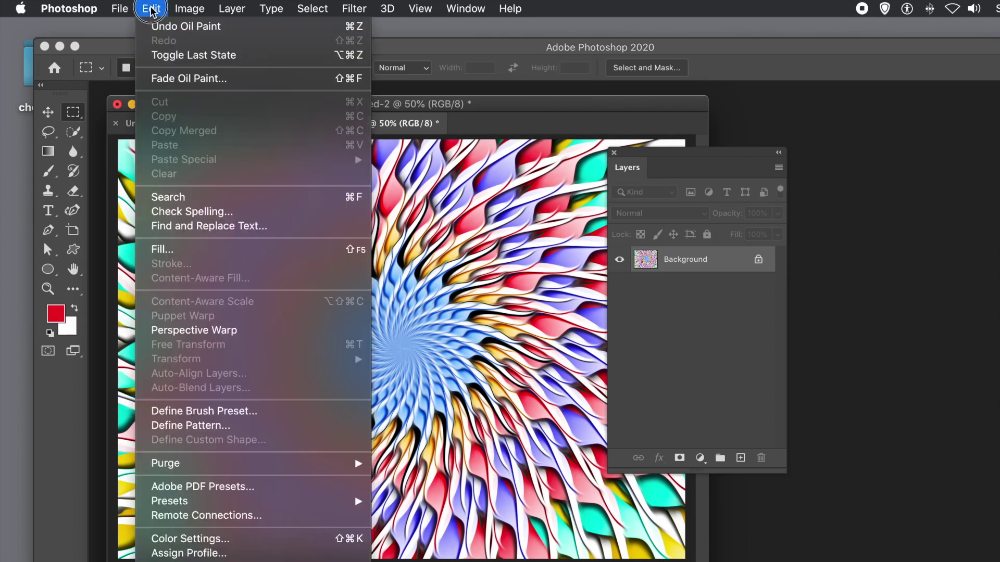
{"action": "left_click", "coordinate": [154, 10]}
{"action": "left_click", "coordinate": [155, 15]}
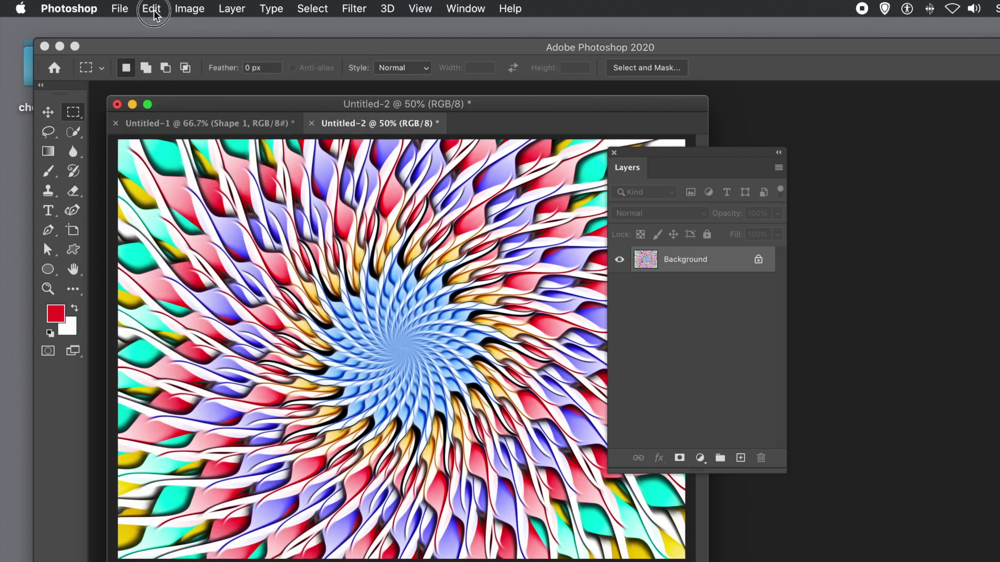
{"action": "left_click", "coordinate": [157, 26]}
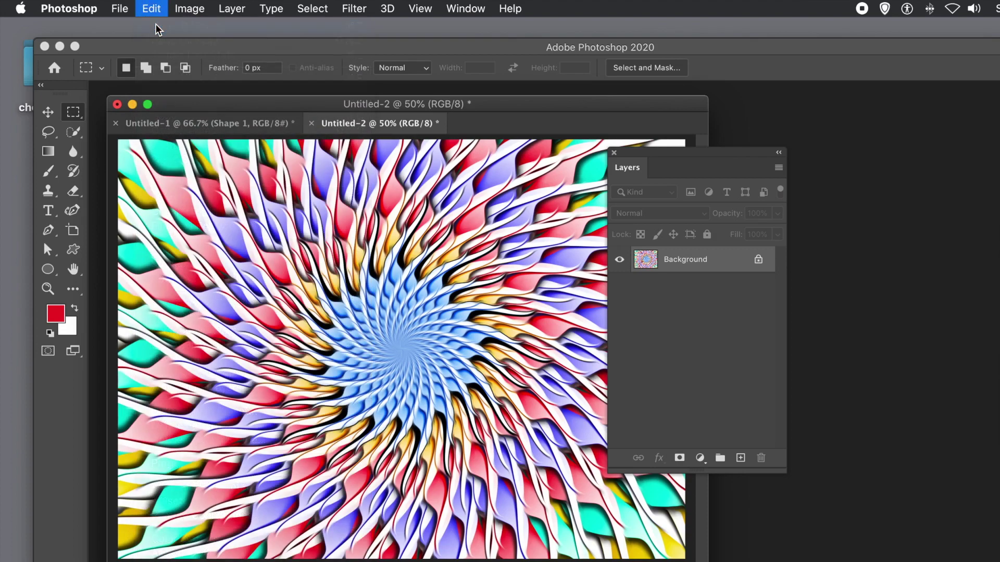